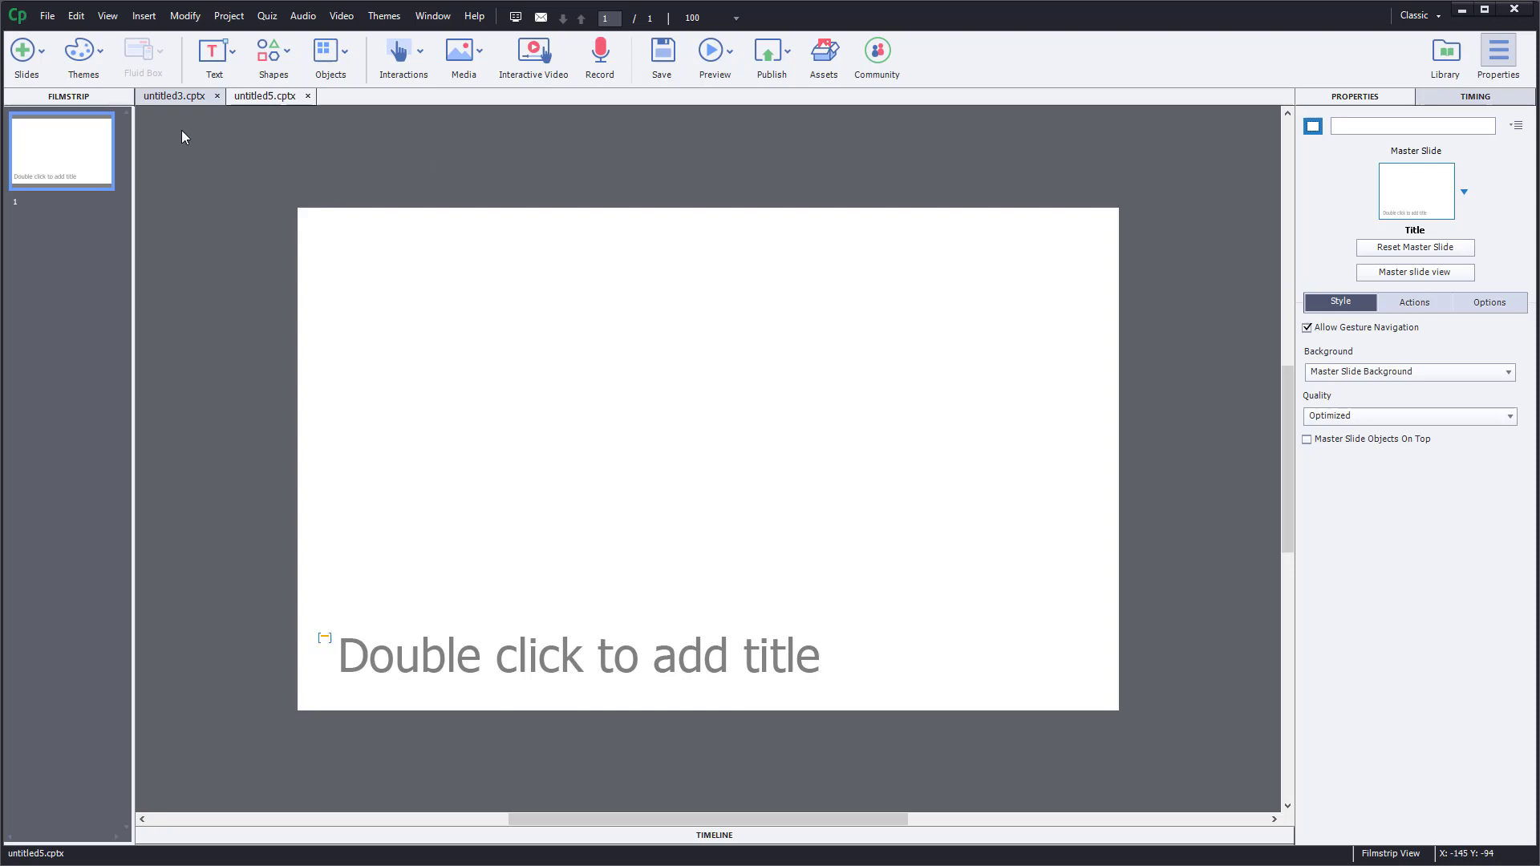
Open the question slide dialog in untitled3, cancel it without adding questions, and return to untitled5
click(185, 97)
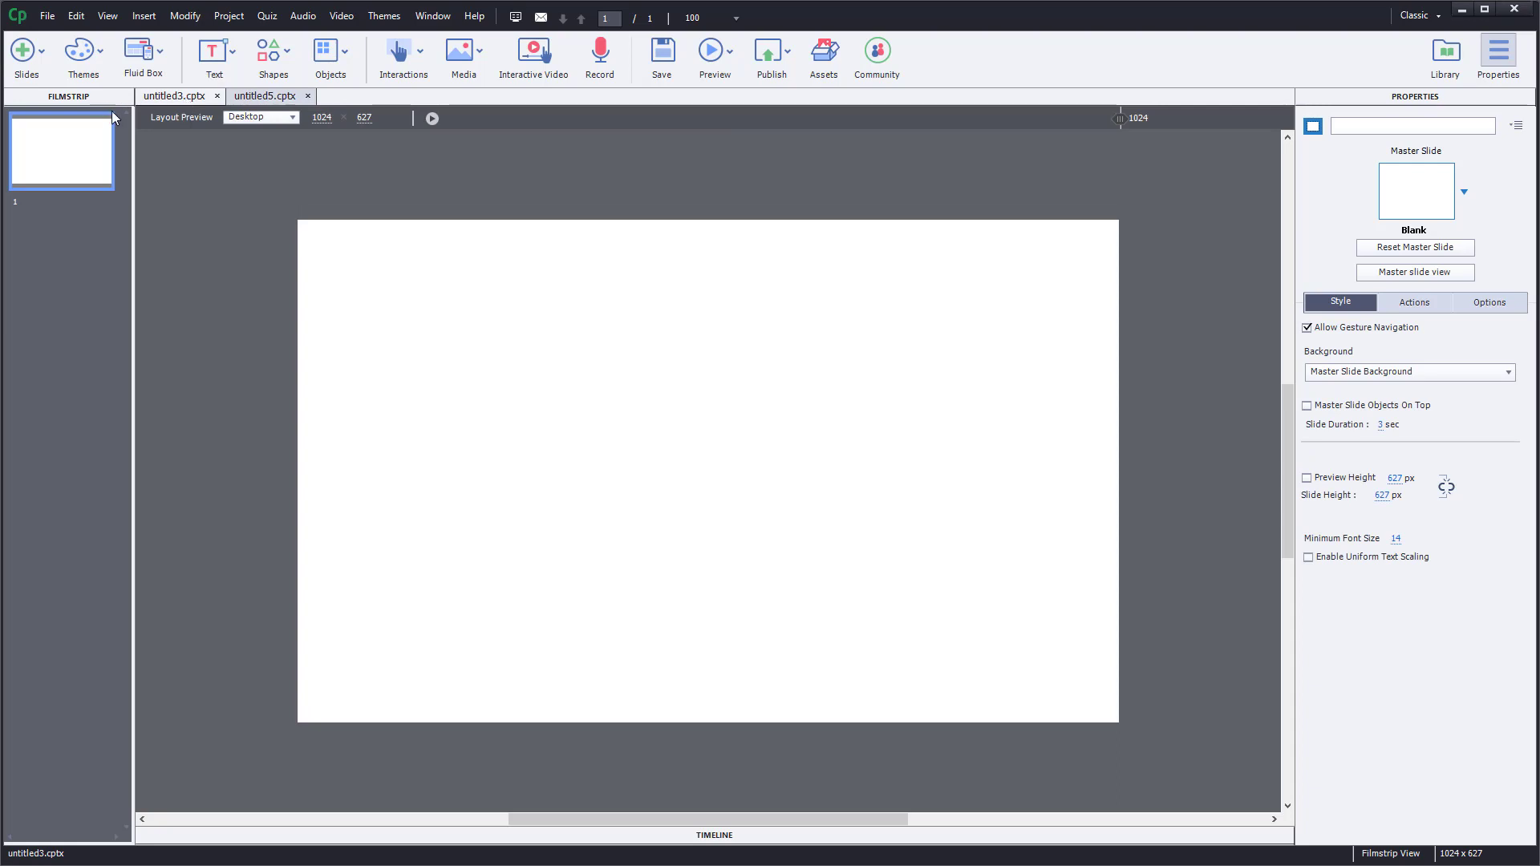
click(41, 53)
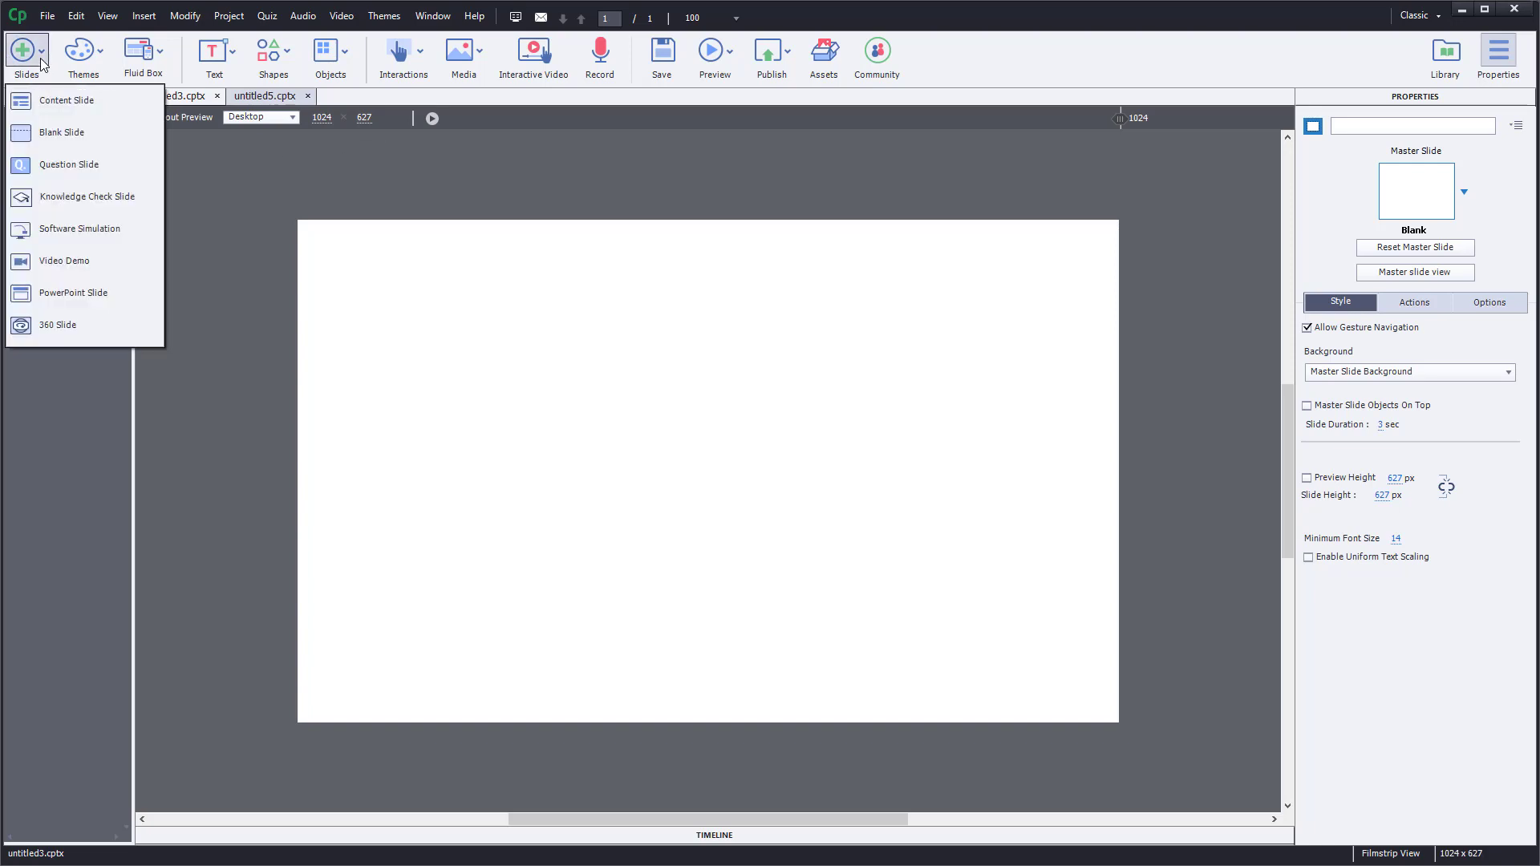
click(78, 170)
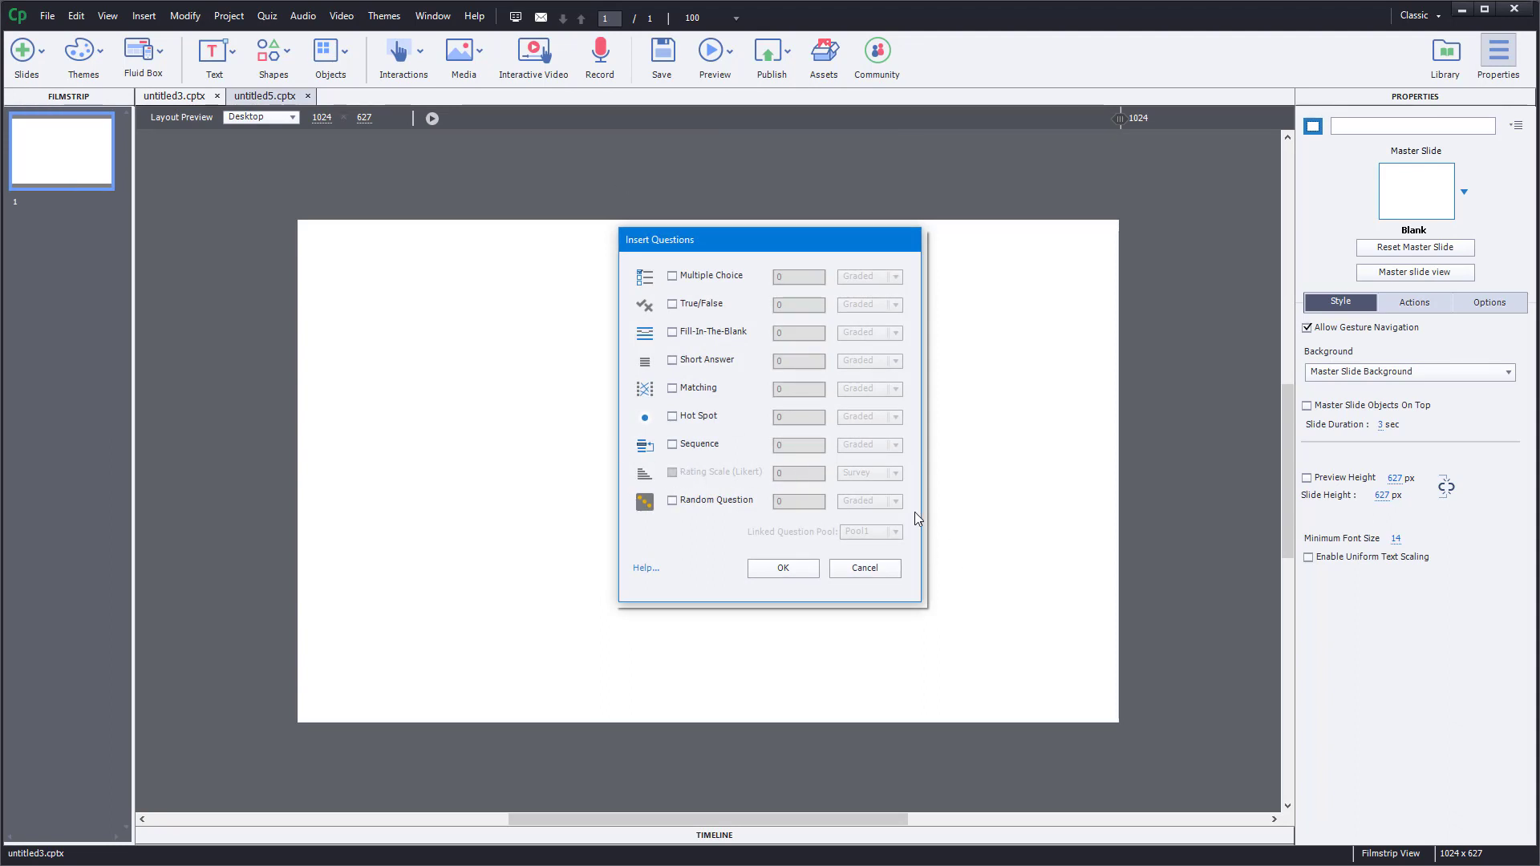
click(882, 568)
click(254, 97)
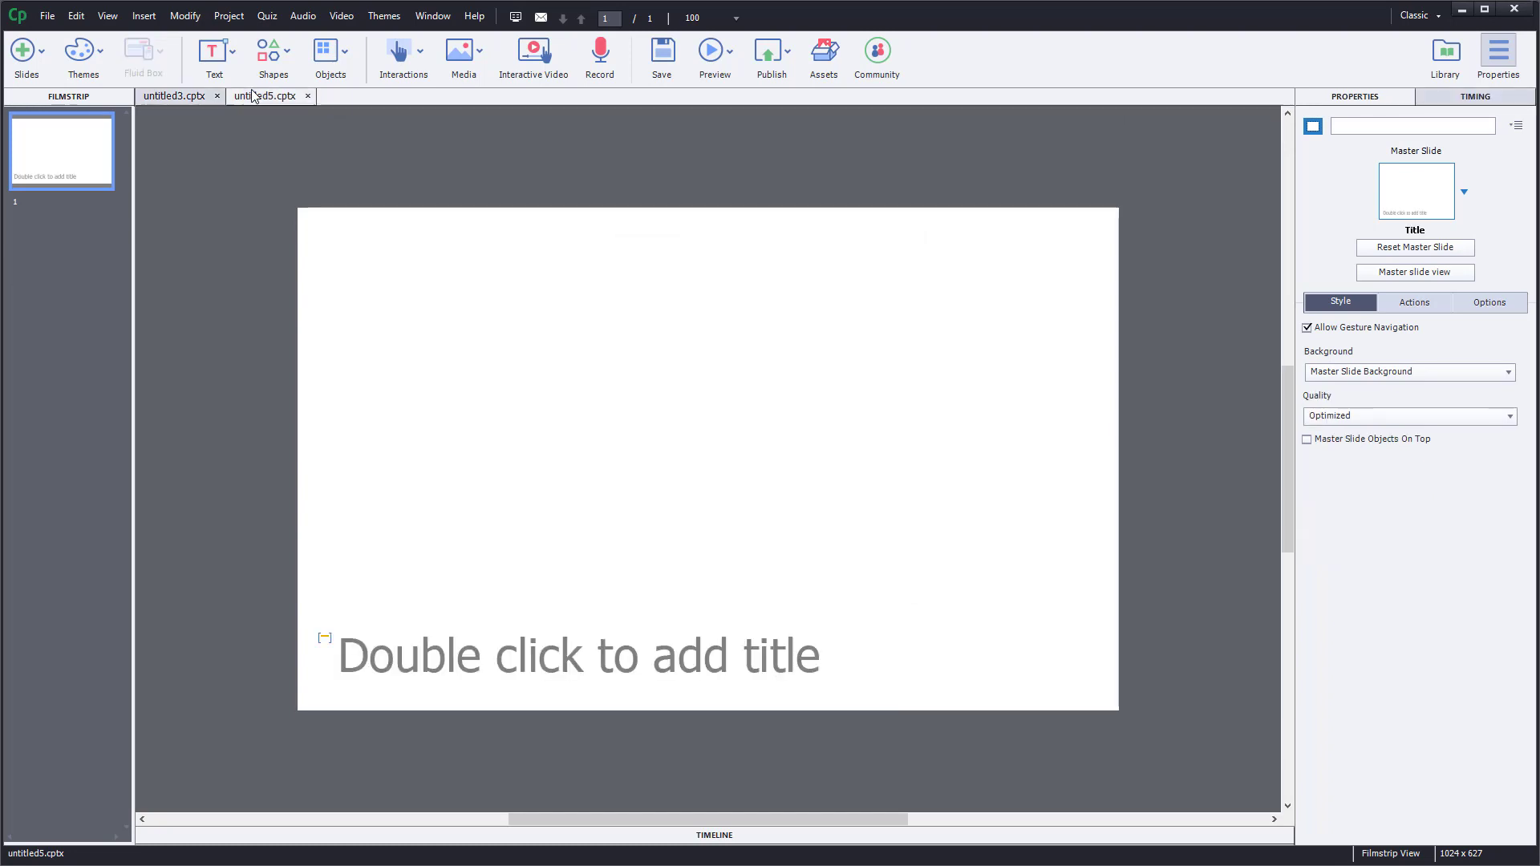
Insert 2 Rating Scale (Likert) question slides, plus a results slide, into untitled5
click(24, 52)
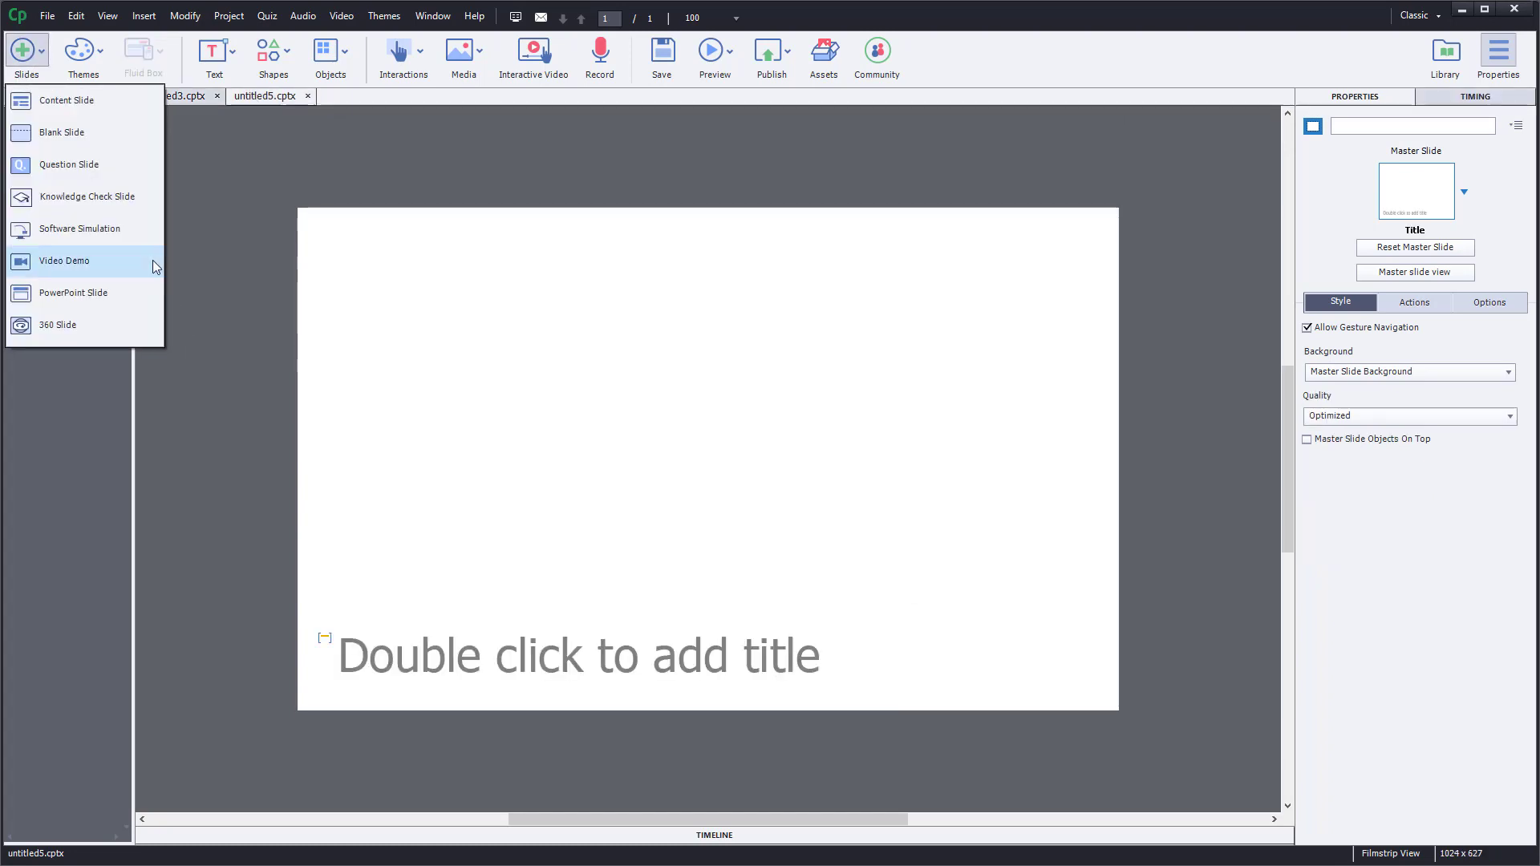
click(127, 164)
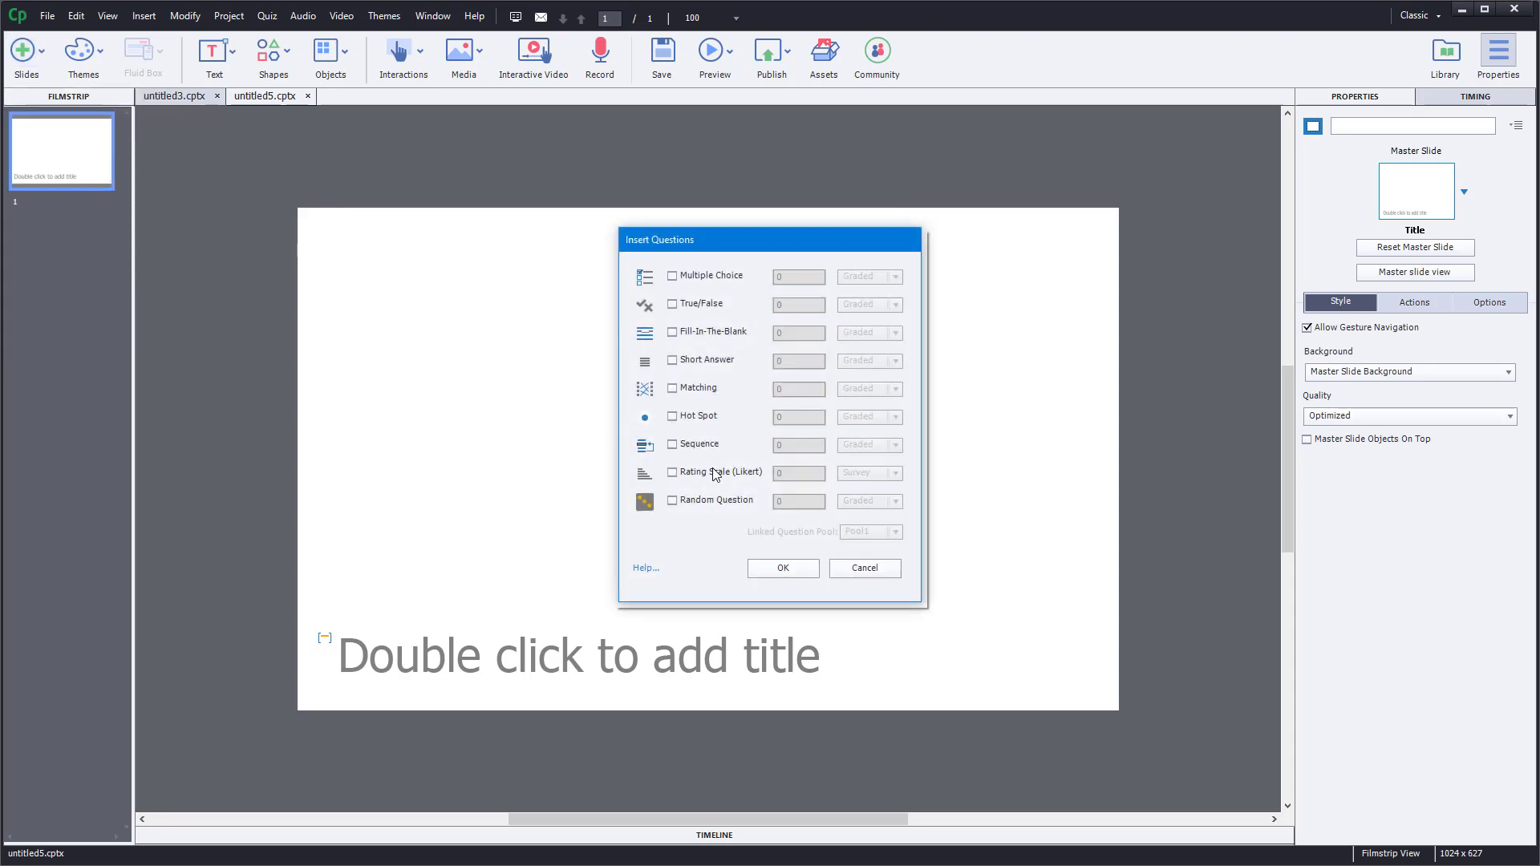
click(715, 475)
double_click(791, 472)
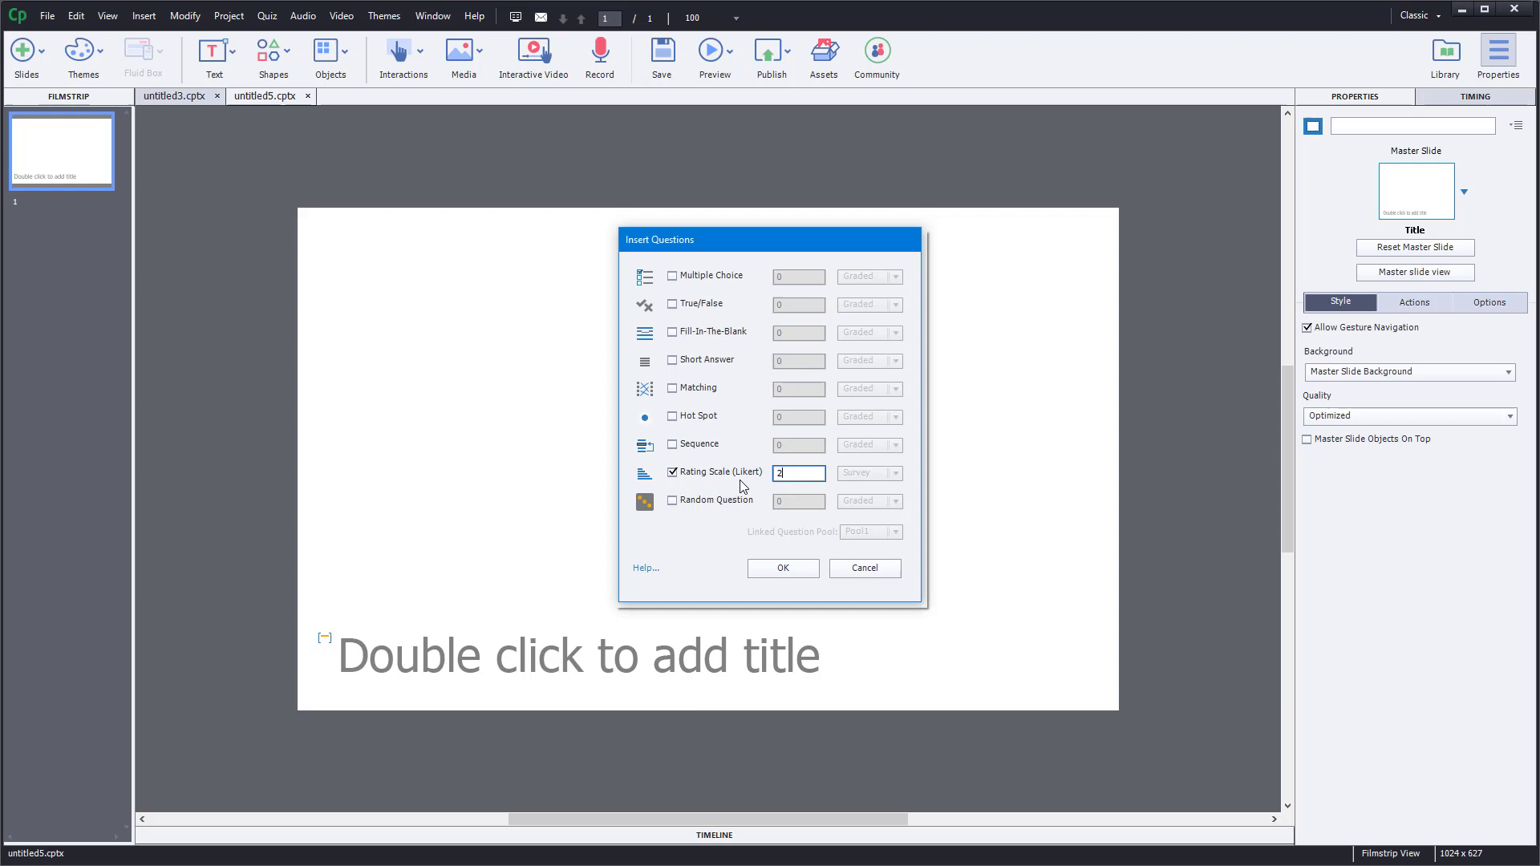
click(853, 478)
click(790, 579)
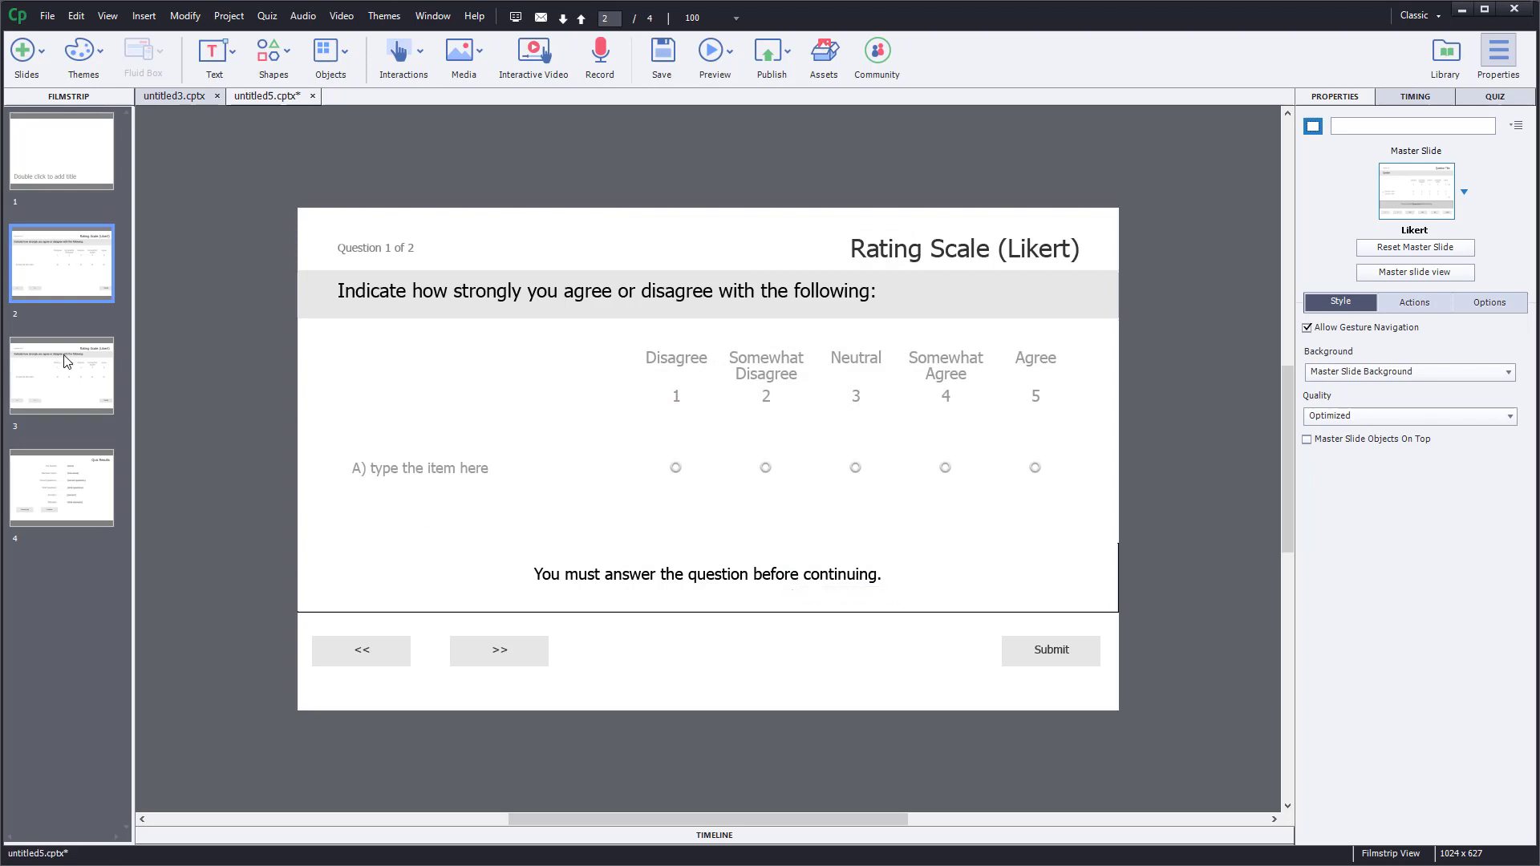
On slide 2, raise the Likert question's Answers from 1 to 3, giving items A, B and C
click(70, 385)
click(86, 265)
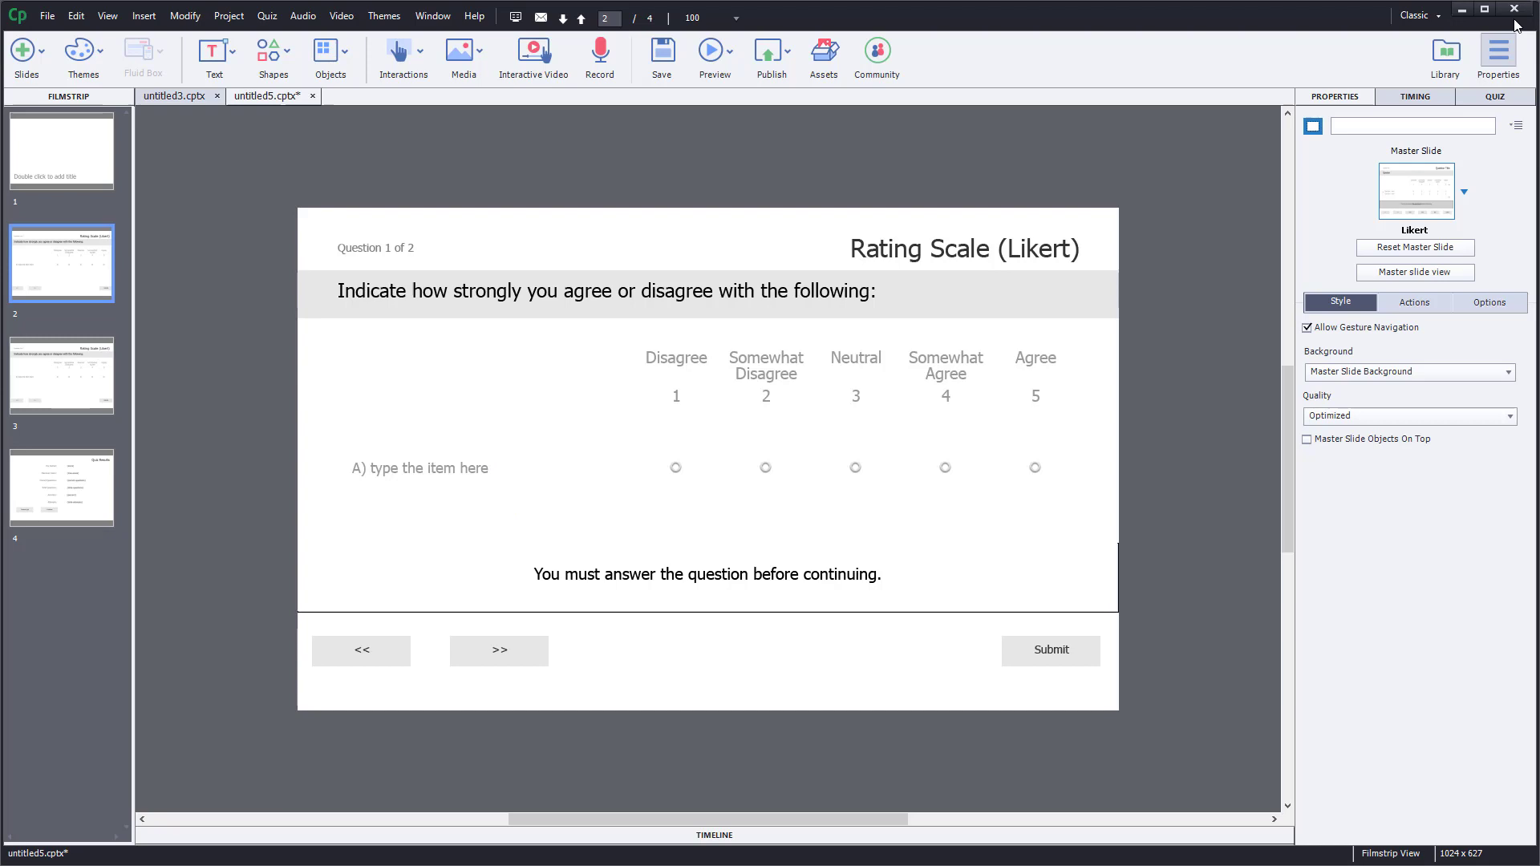
click(1494, 97)
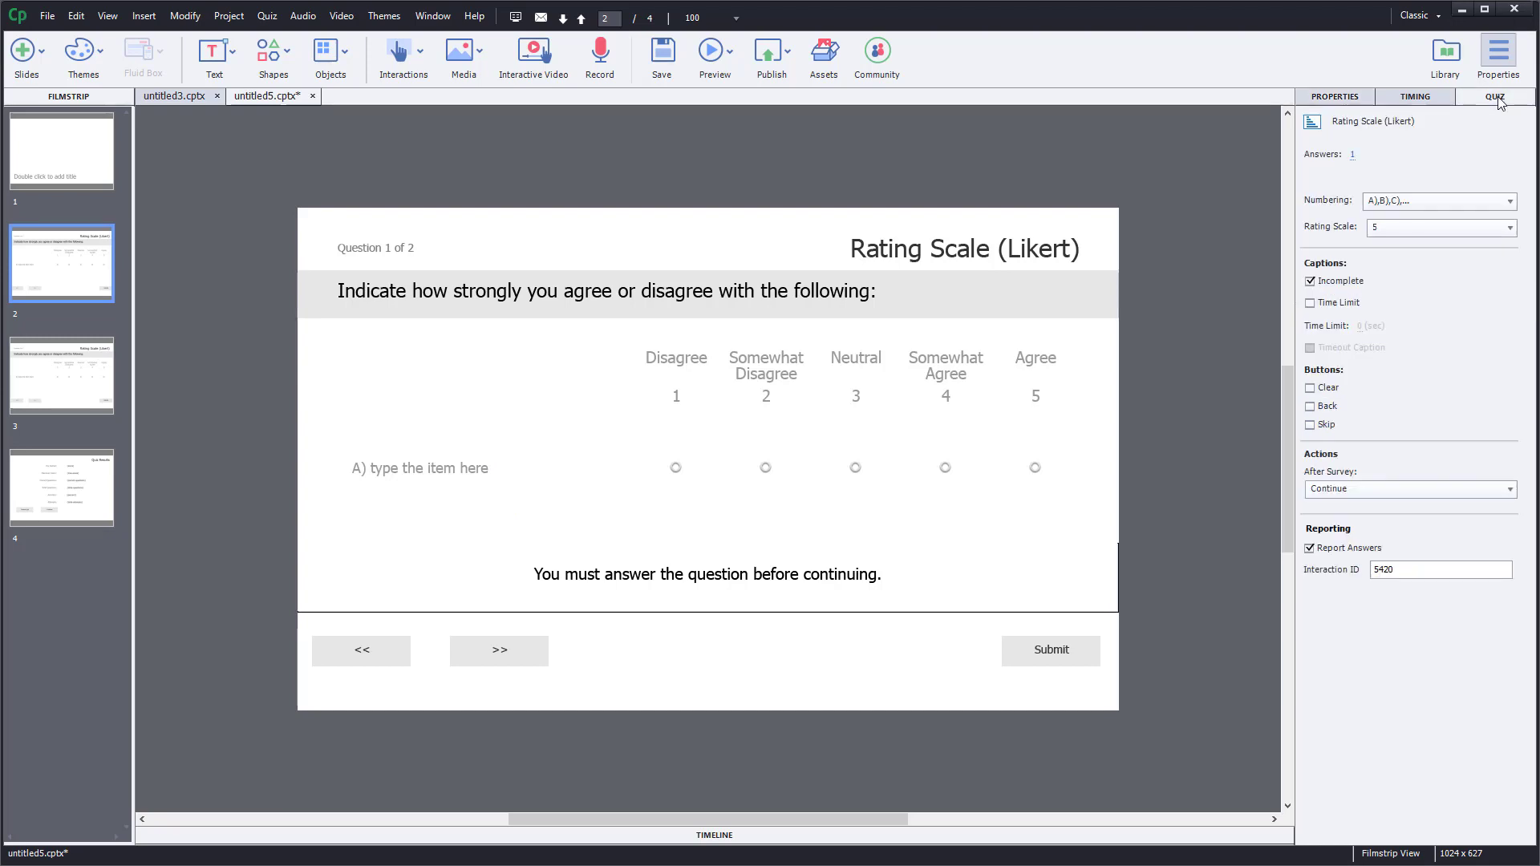
click(1353, 155)
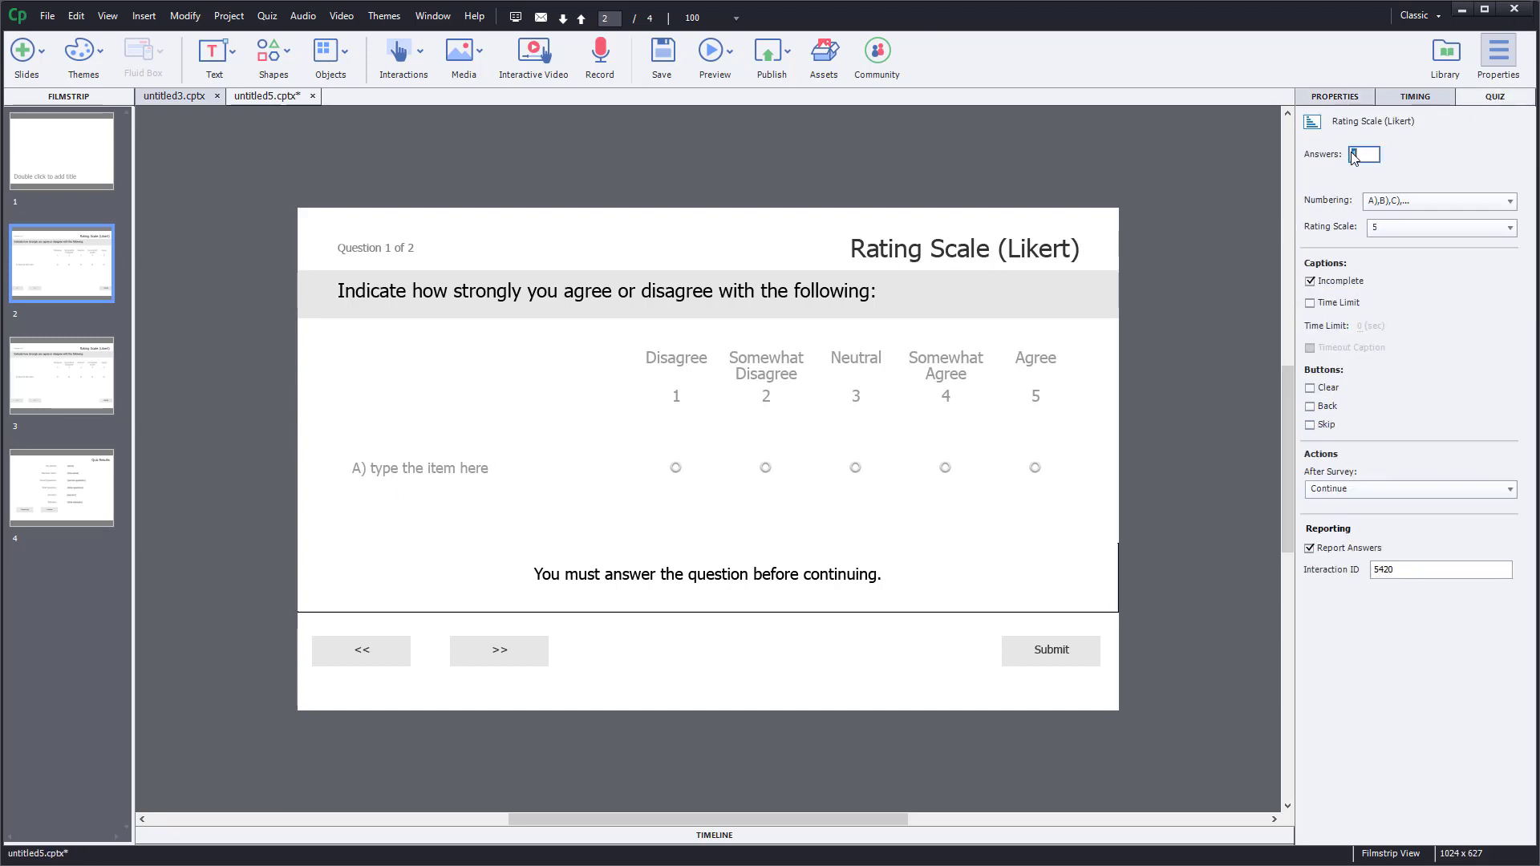
text(2)
key(Return)
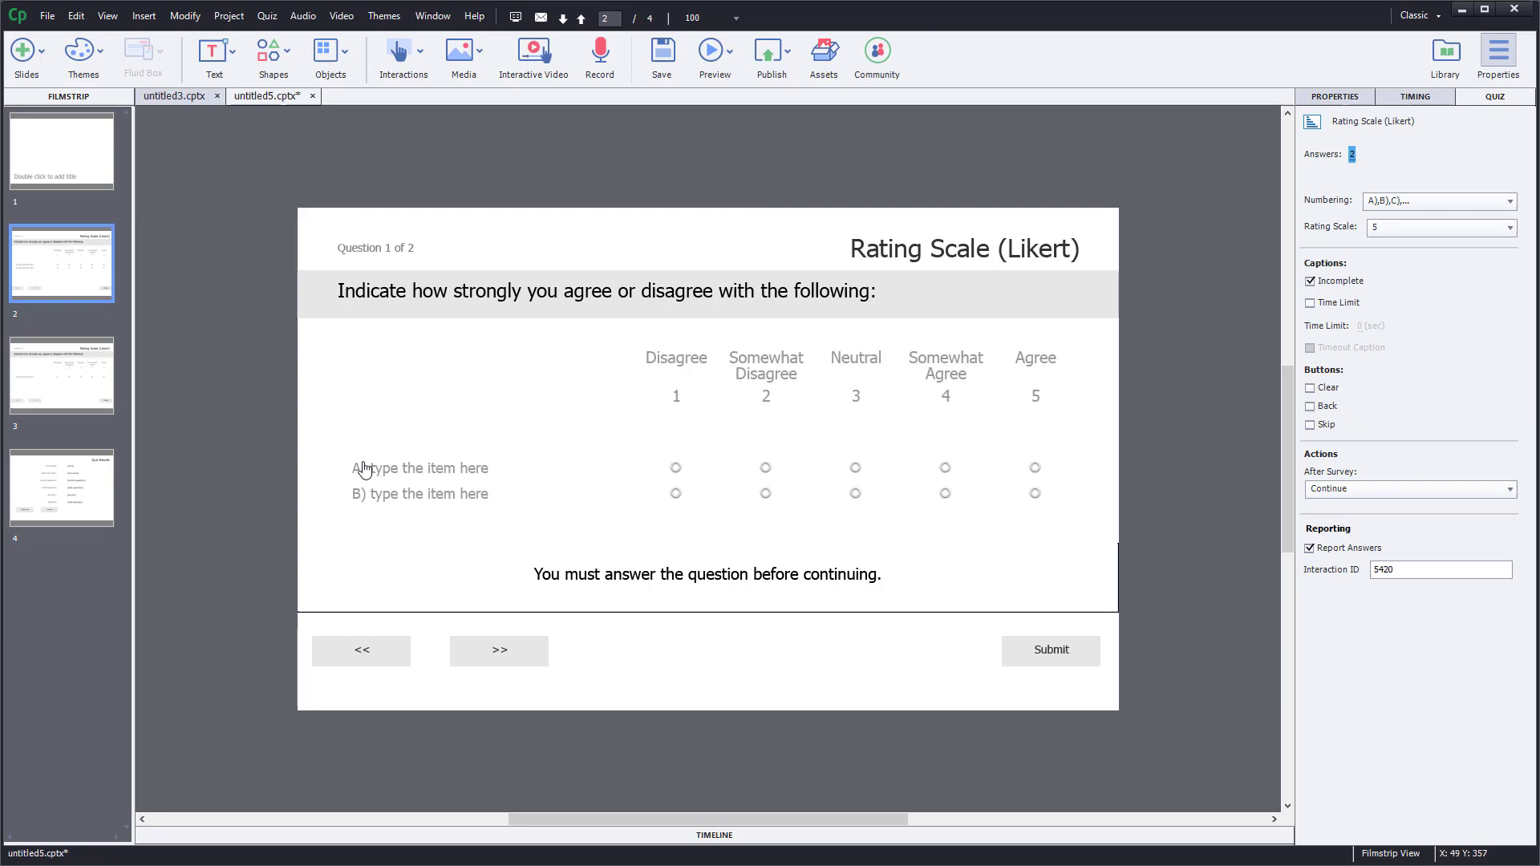
click(1355, 156)
text(3)
key(Return)
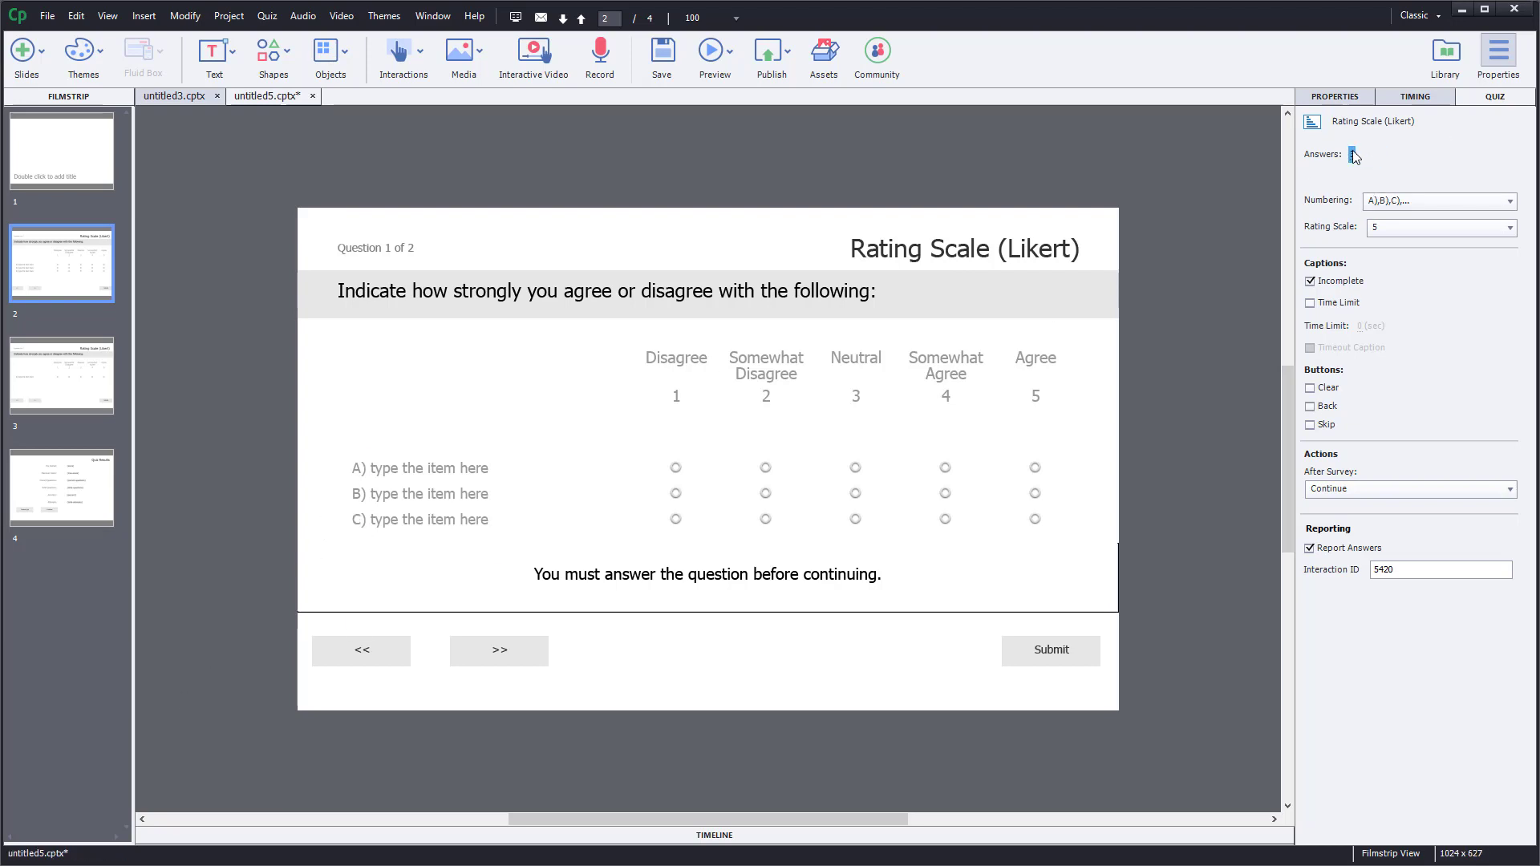
Rename answer rows A, B and C to Food, Hospitality and Price
click(444, 468)
double_click(443, 468)
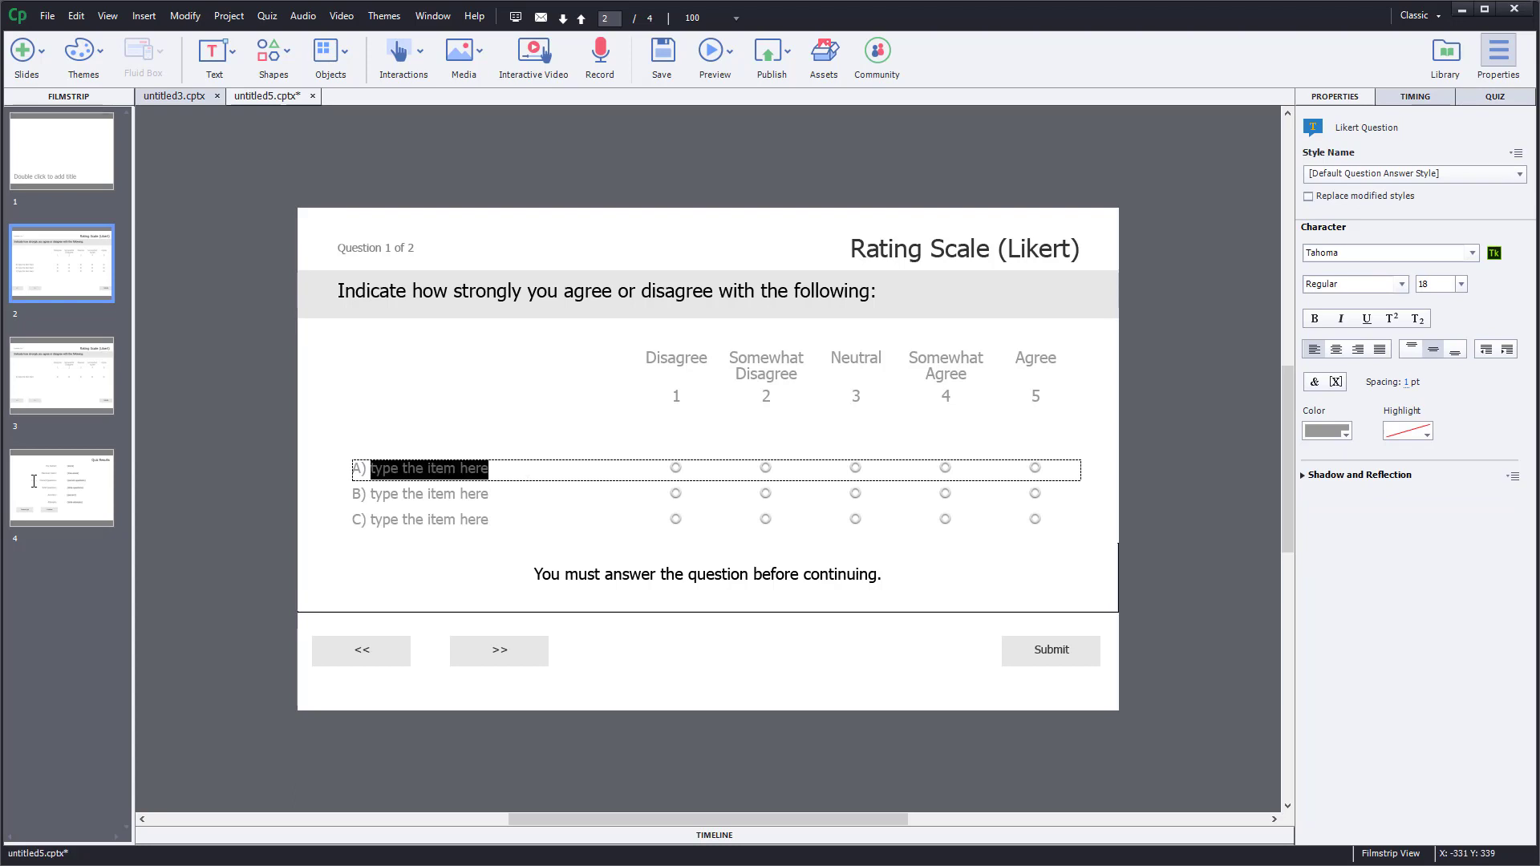
text(Food)
click(402, 492)
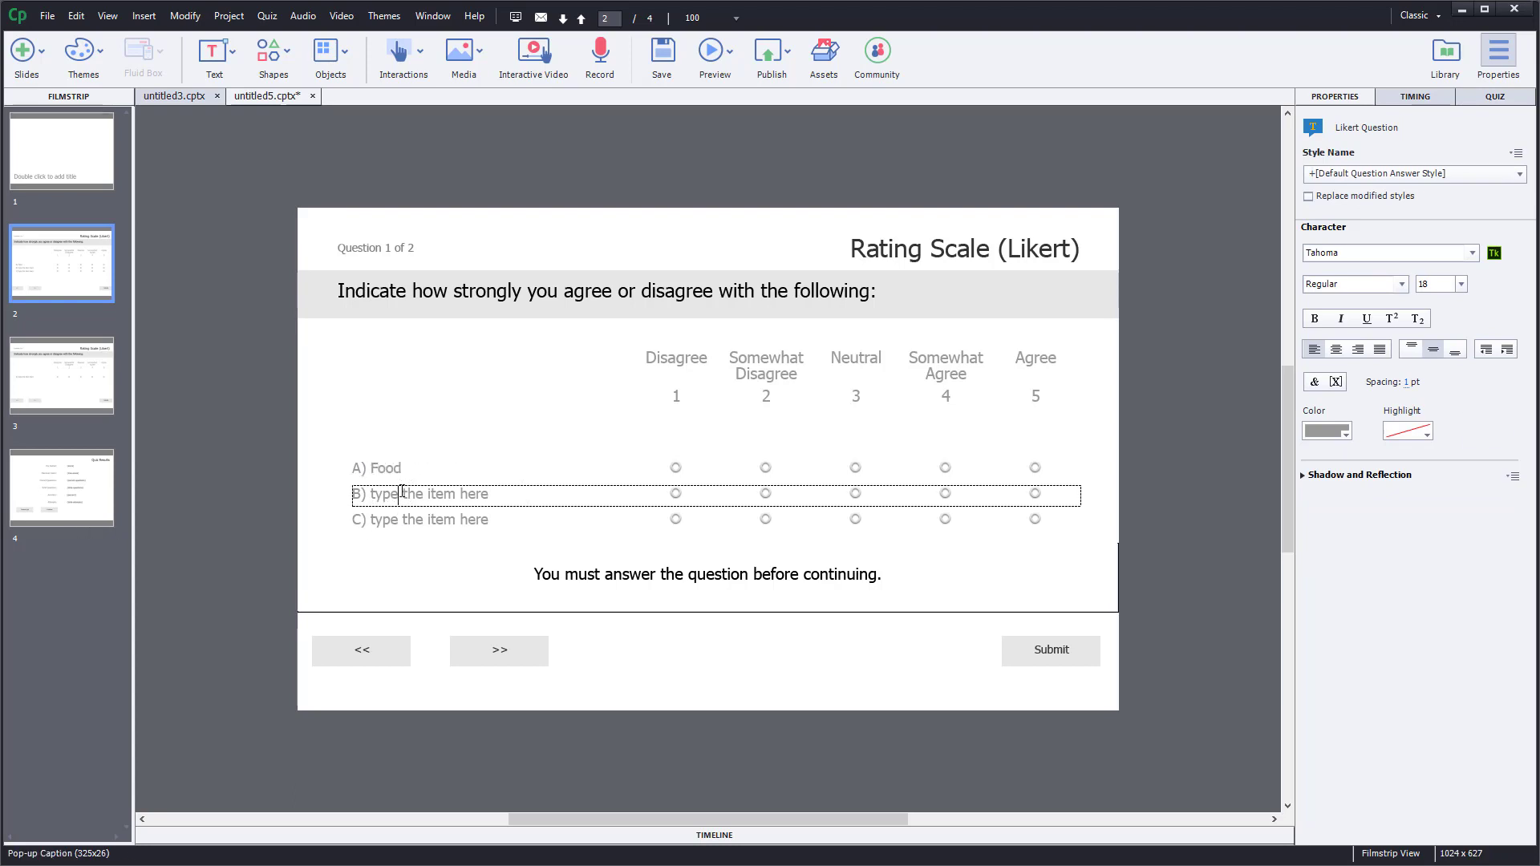
double_click(402, 491)
text(Hospitality)
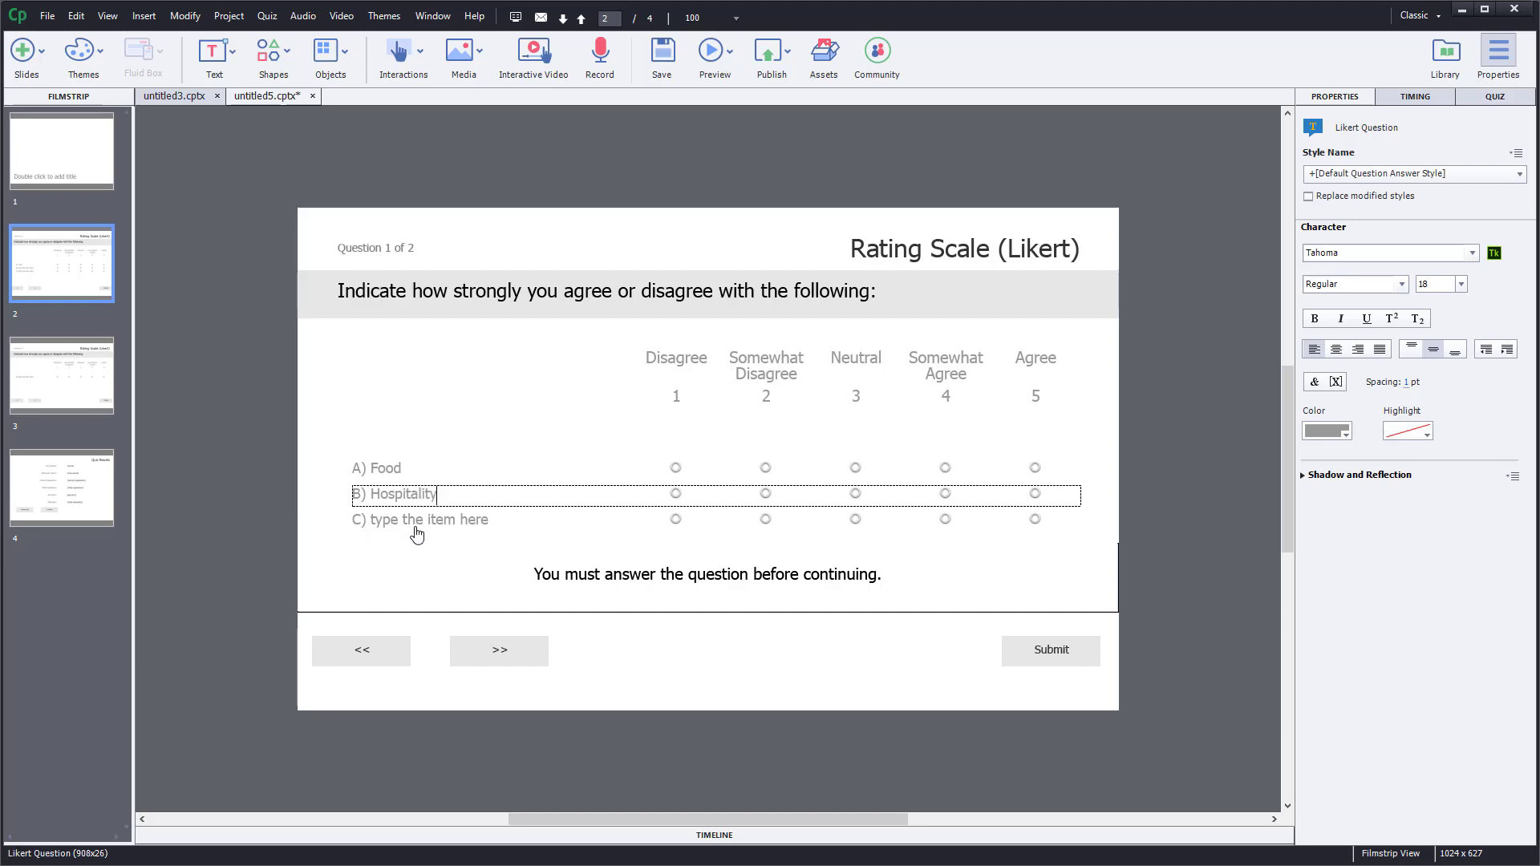
click(412, 521)
double_click(414, 519)
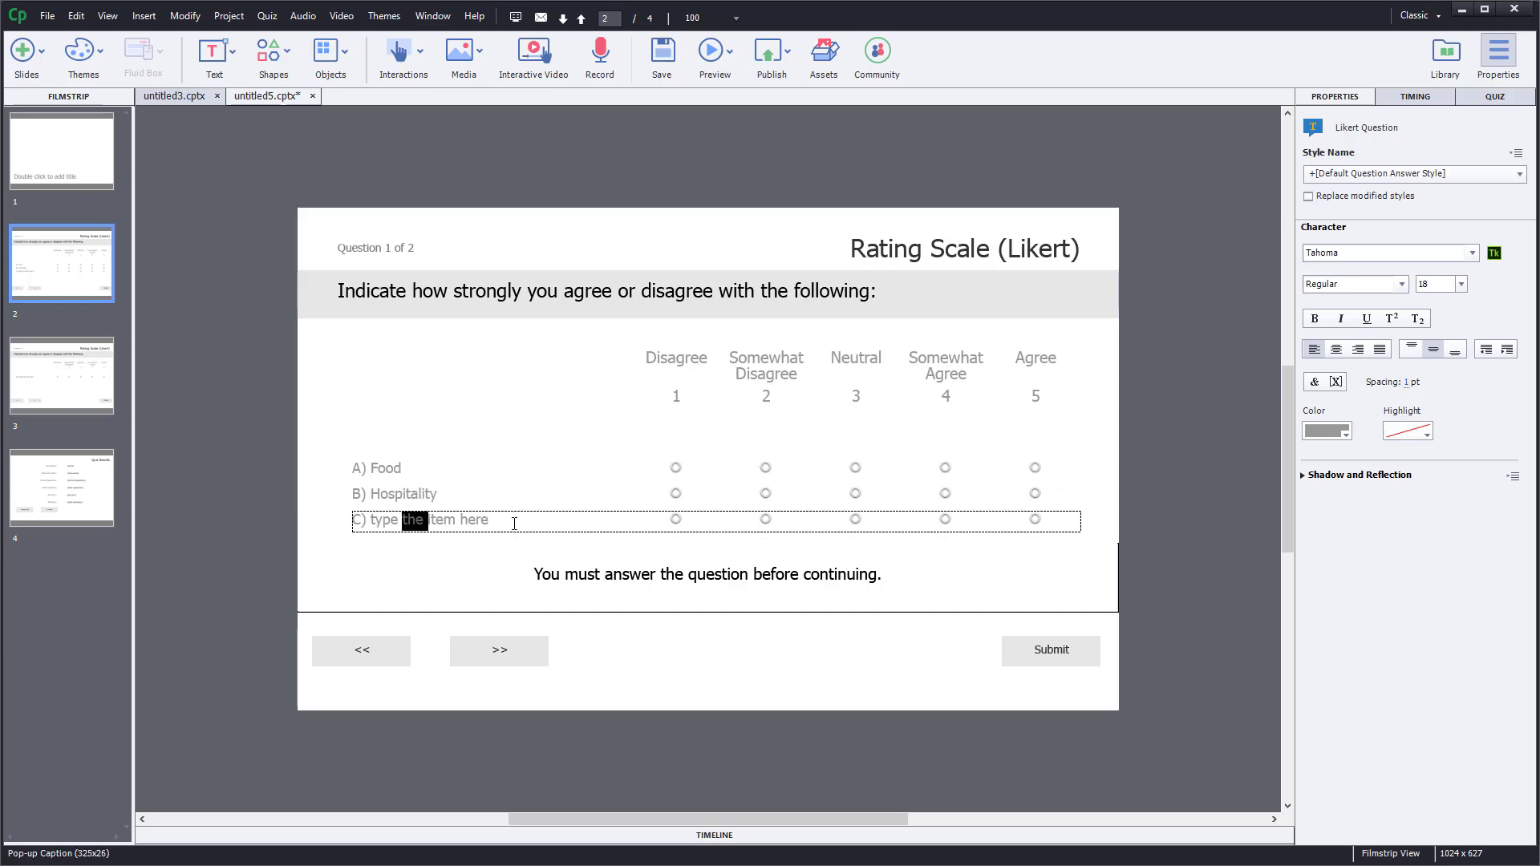
key(ctrl+a)
text(Pri)
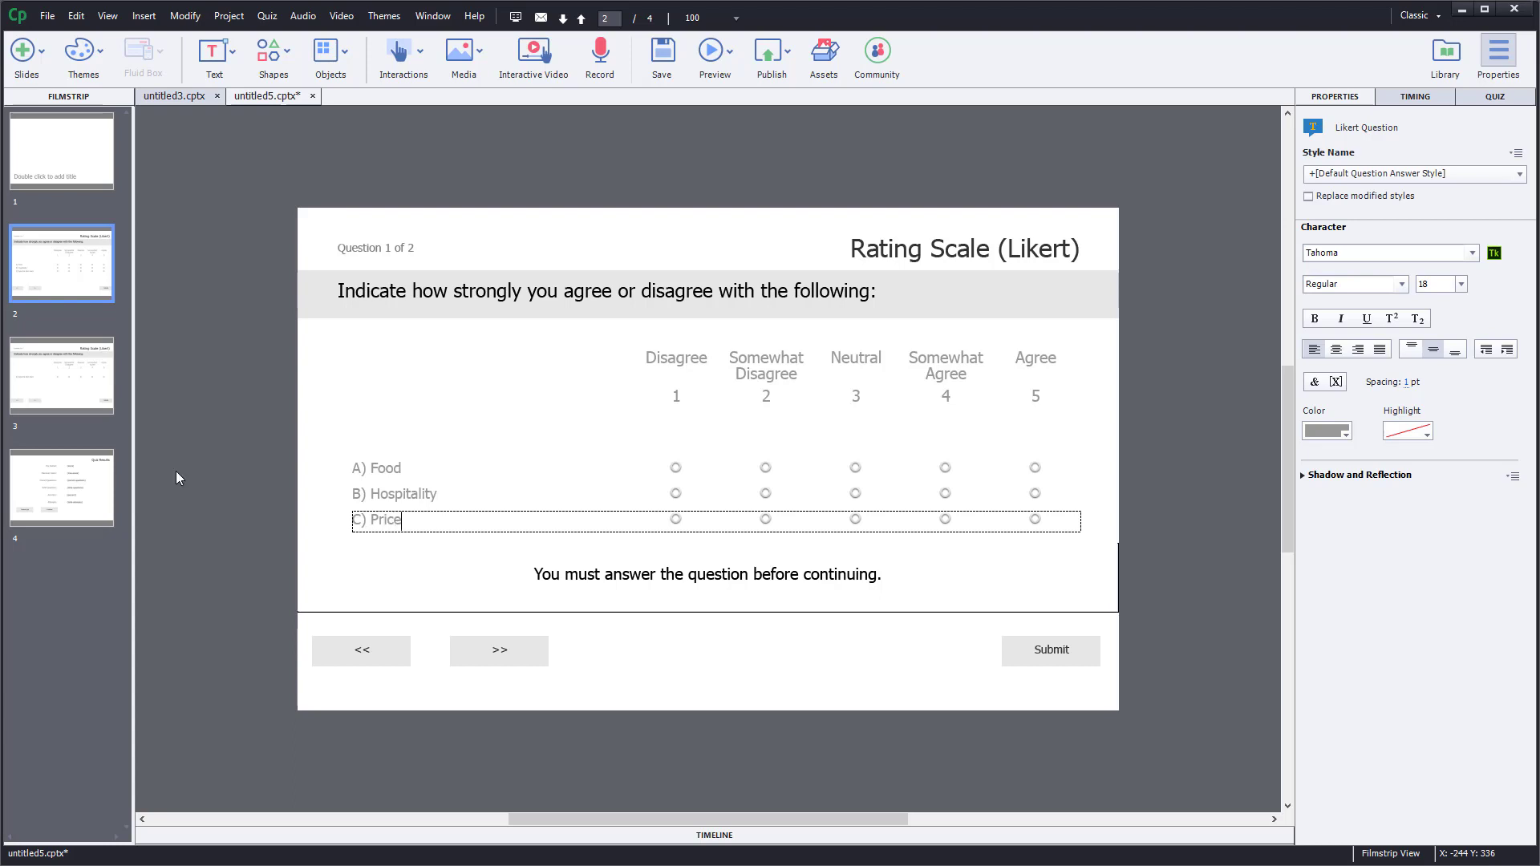
click(1178, 375)
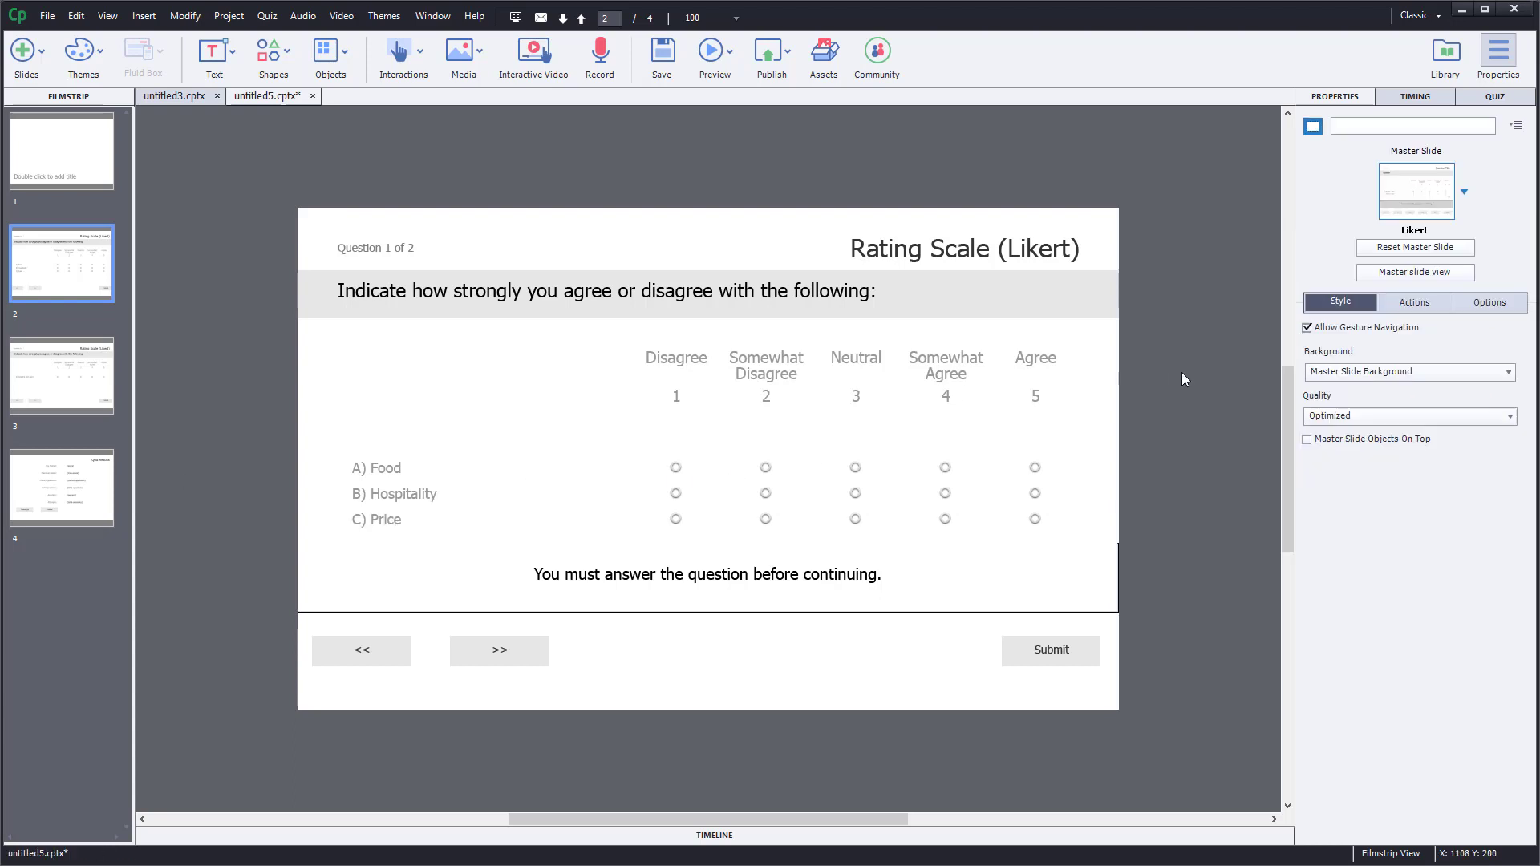
Look through the slides and the Modify menu, then set the first question's Answers to 4
click(102, 392)
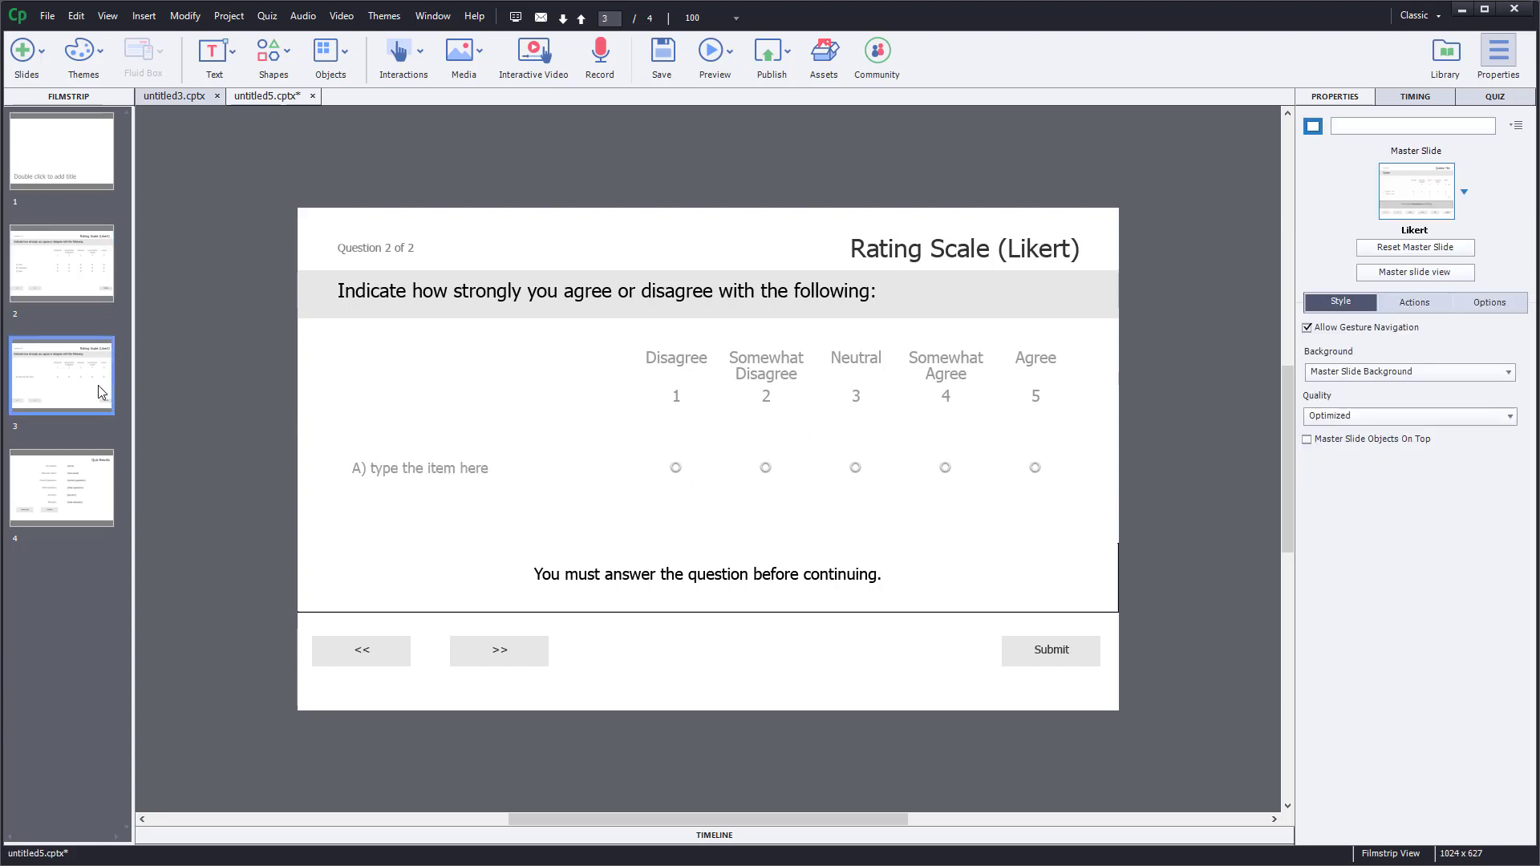
click(88, 278)
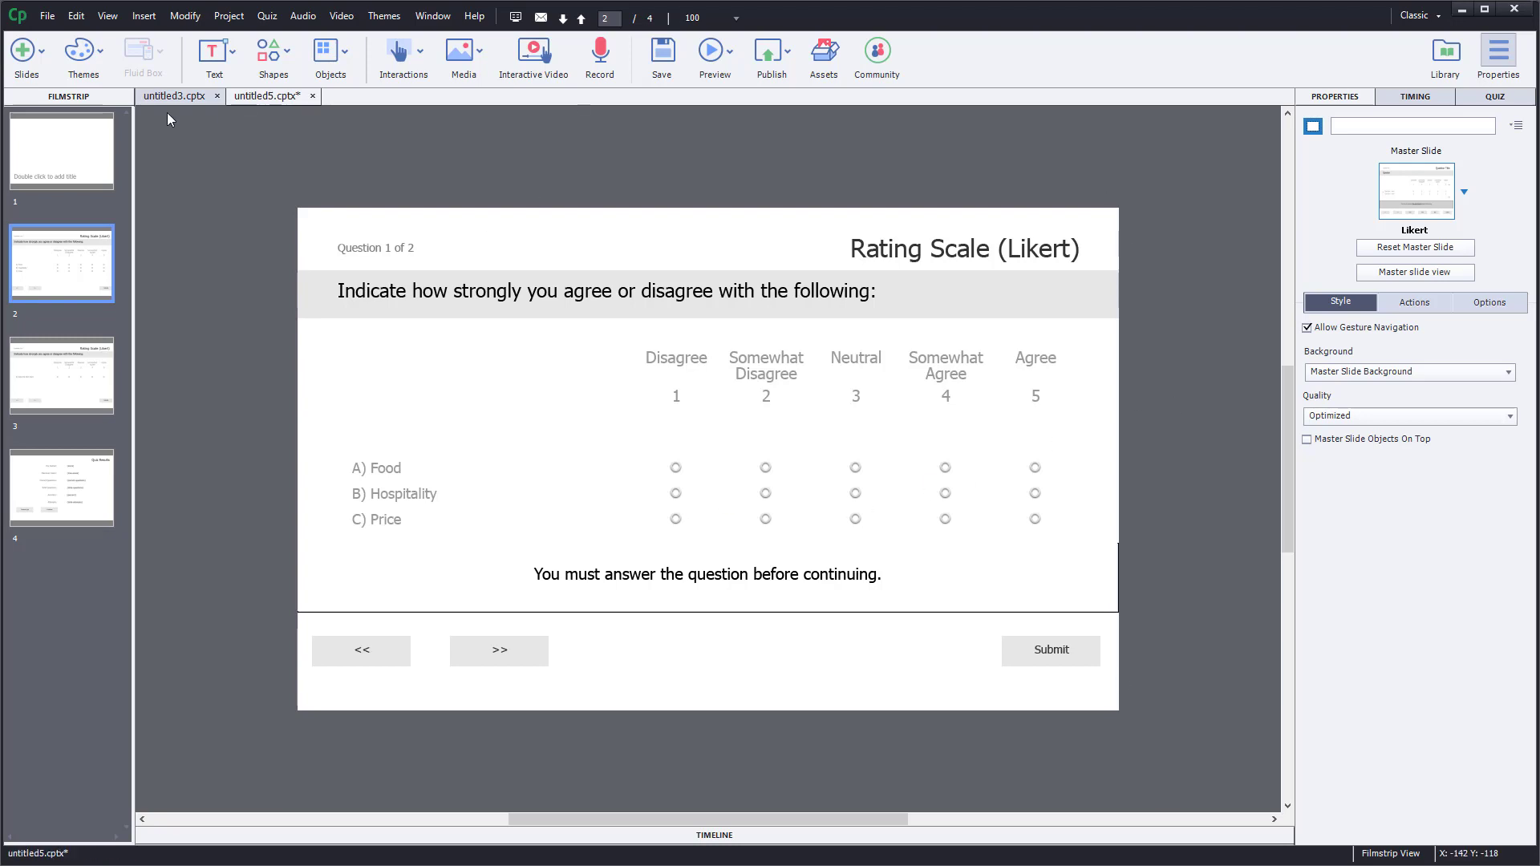
click(186, 16)
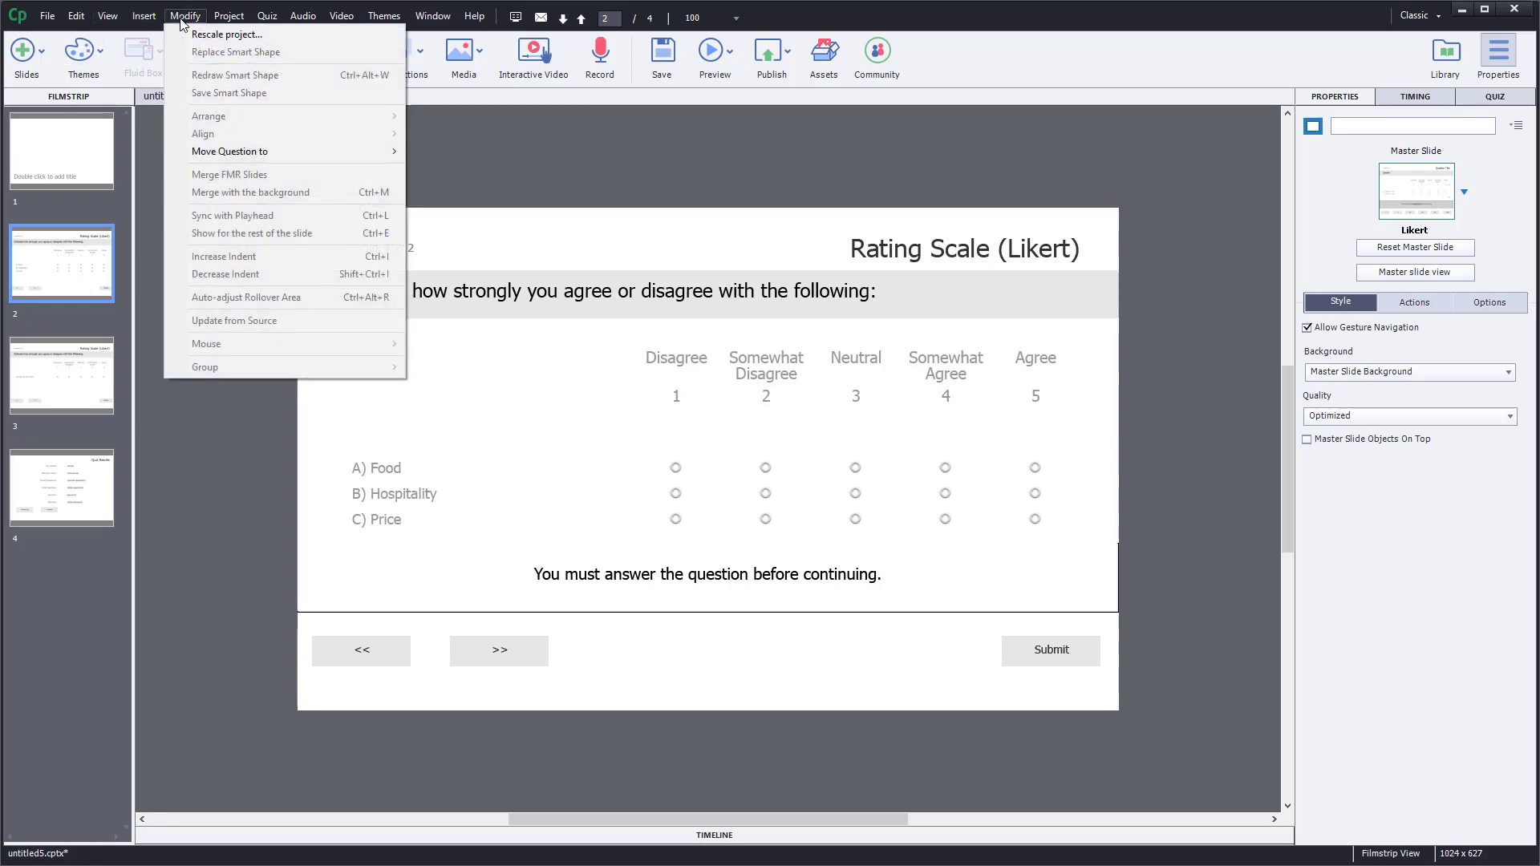
click(1152, 172)
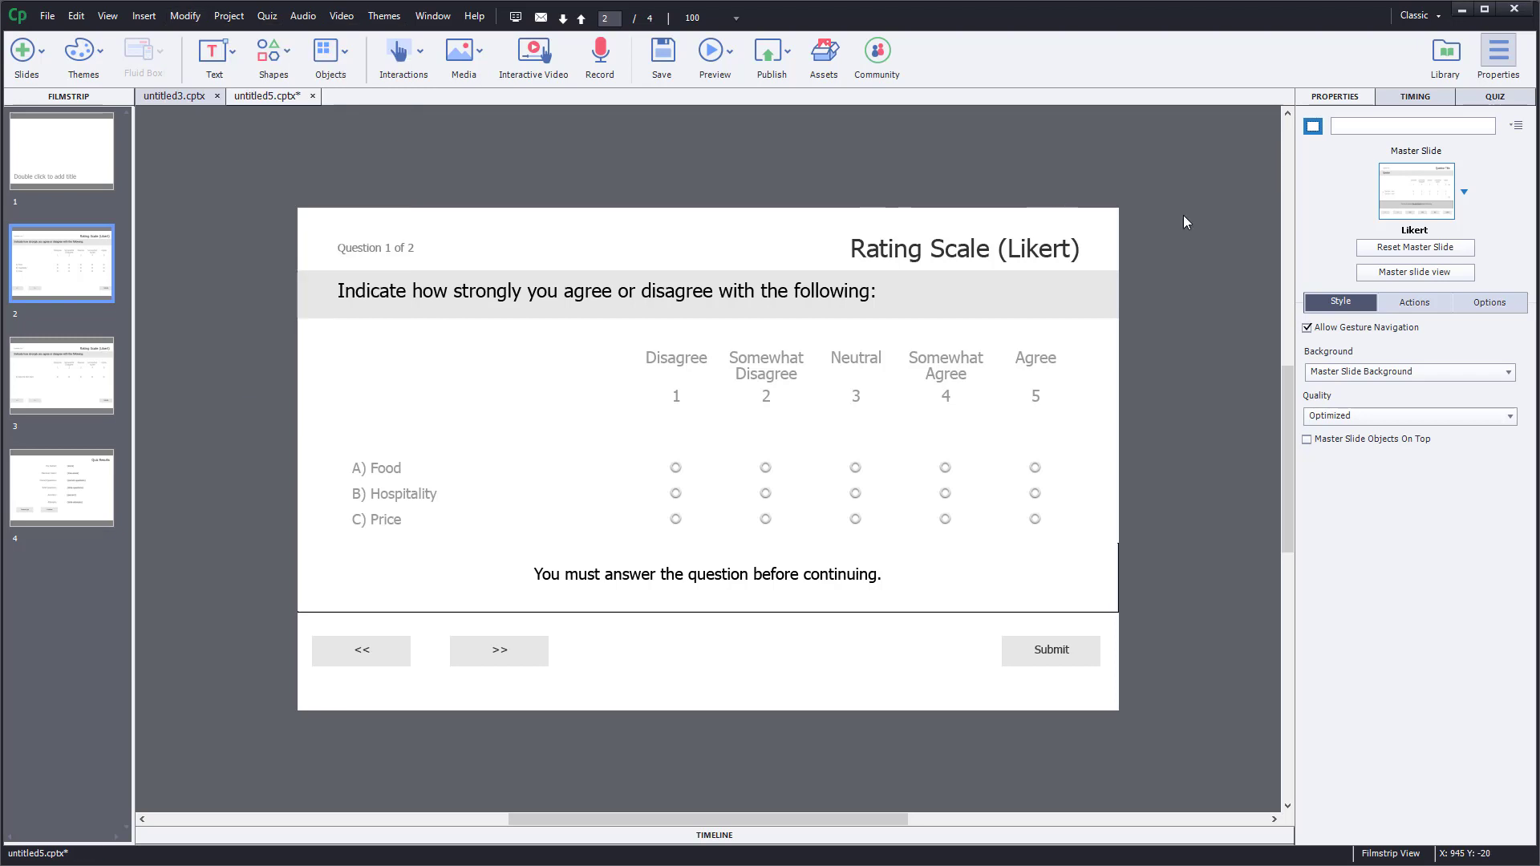
click(1504, 98)
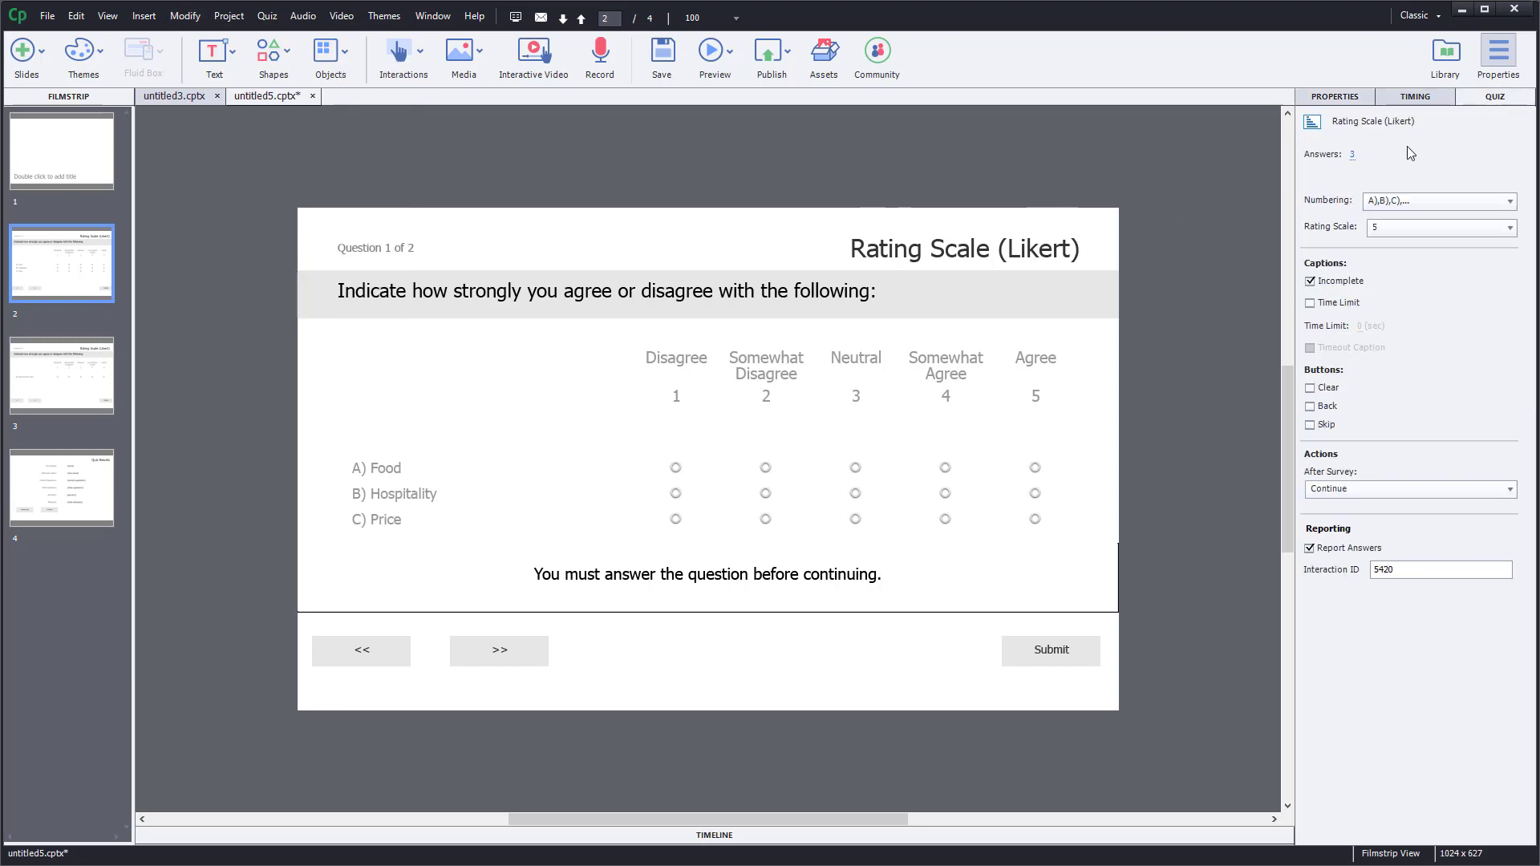
click(1352, 157)
click(1353, 158)
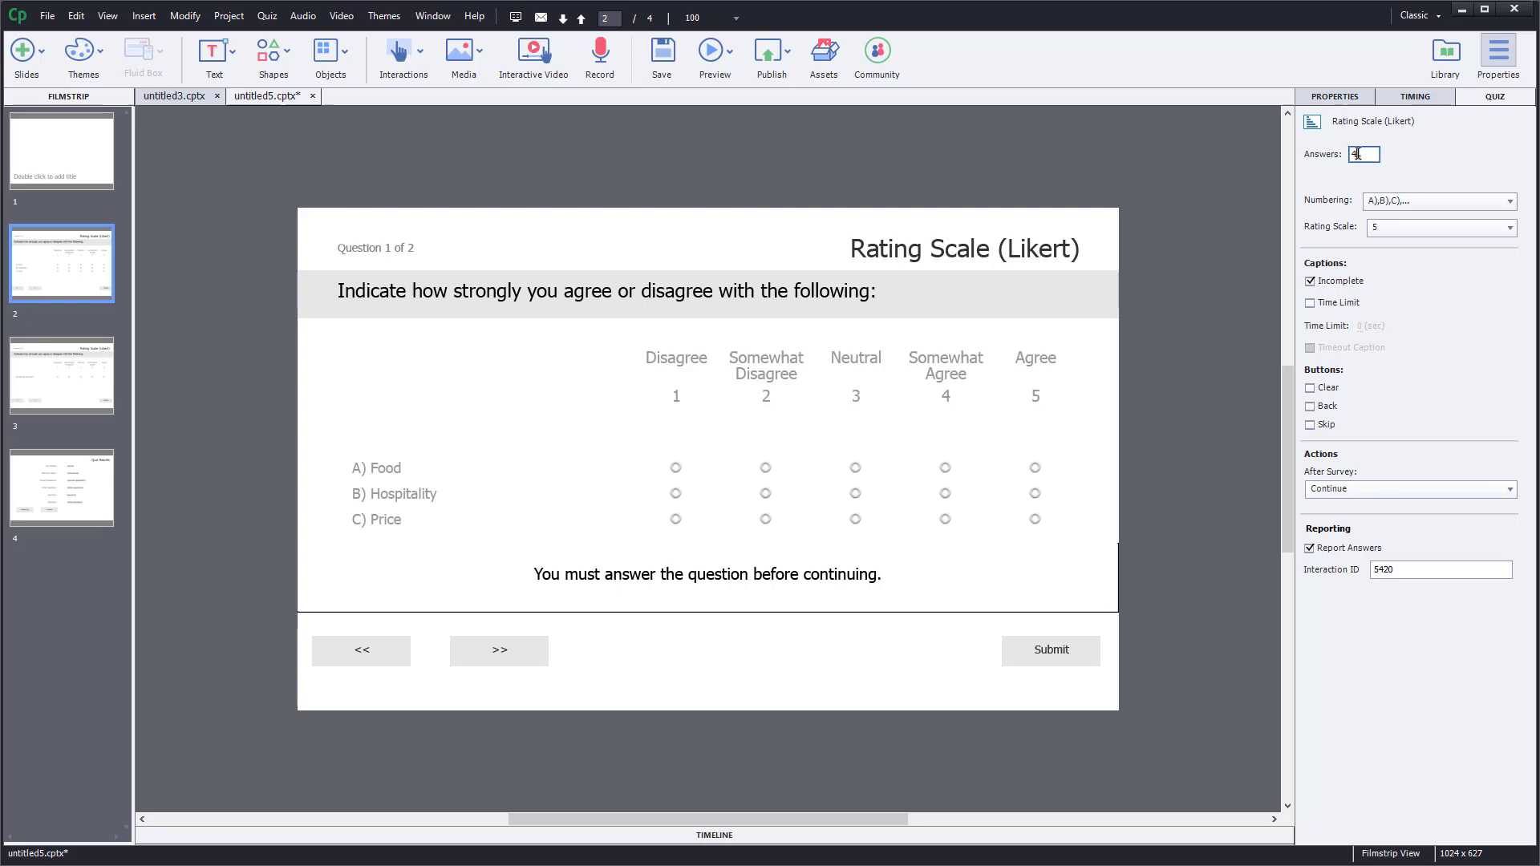
text(4)
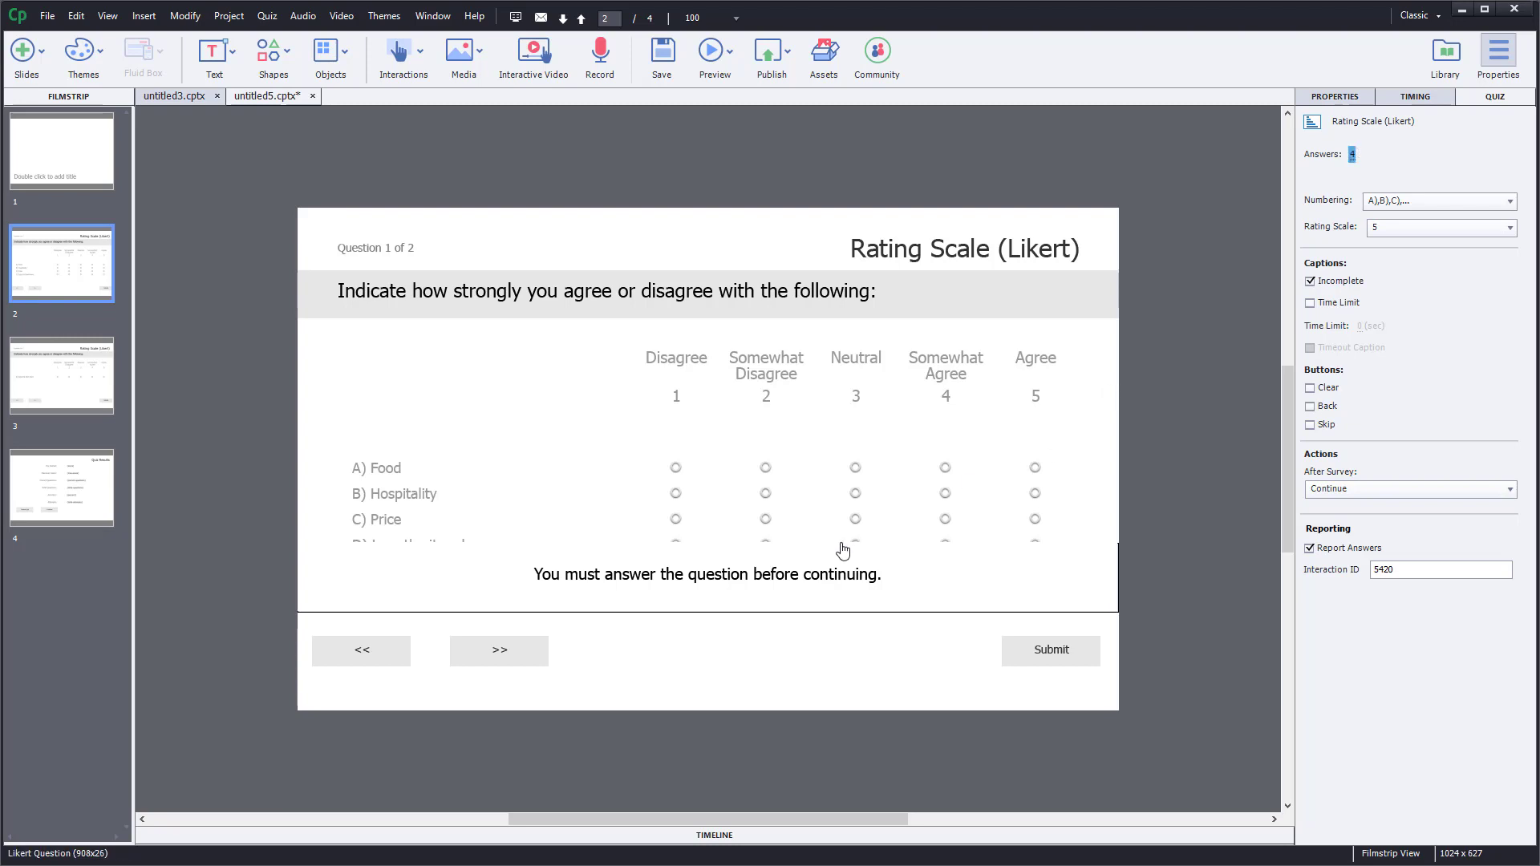
key(Return)
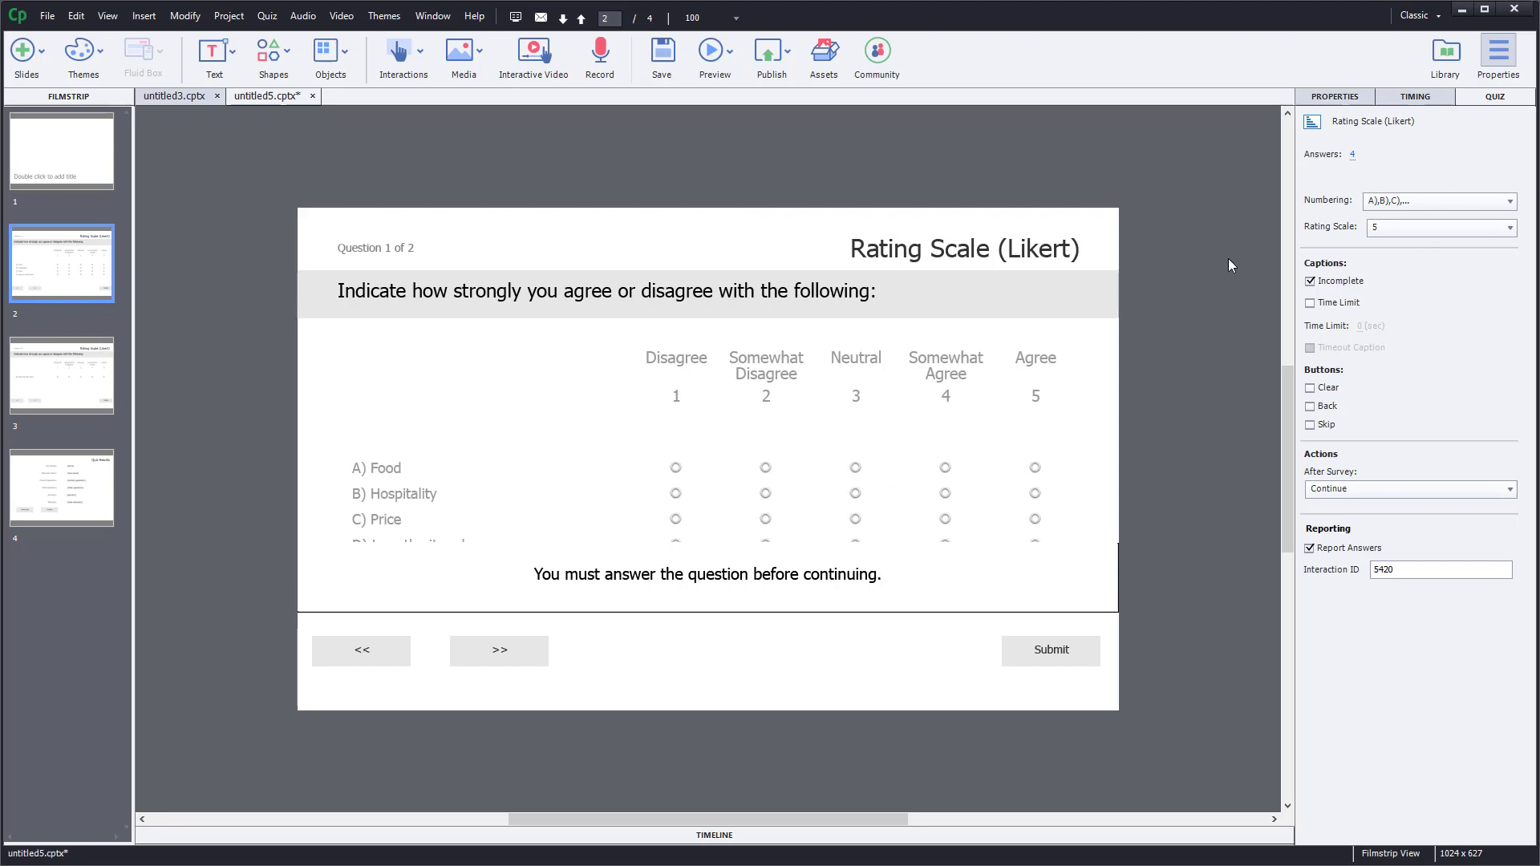
Try 10 answer rows, then set Answers back to 3: Food, Hospitality and Price
click(1353, 158)
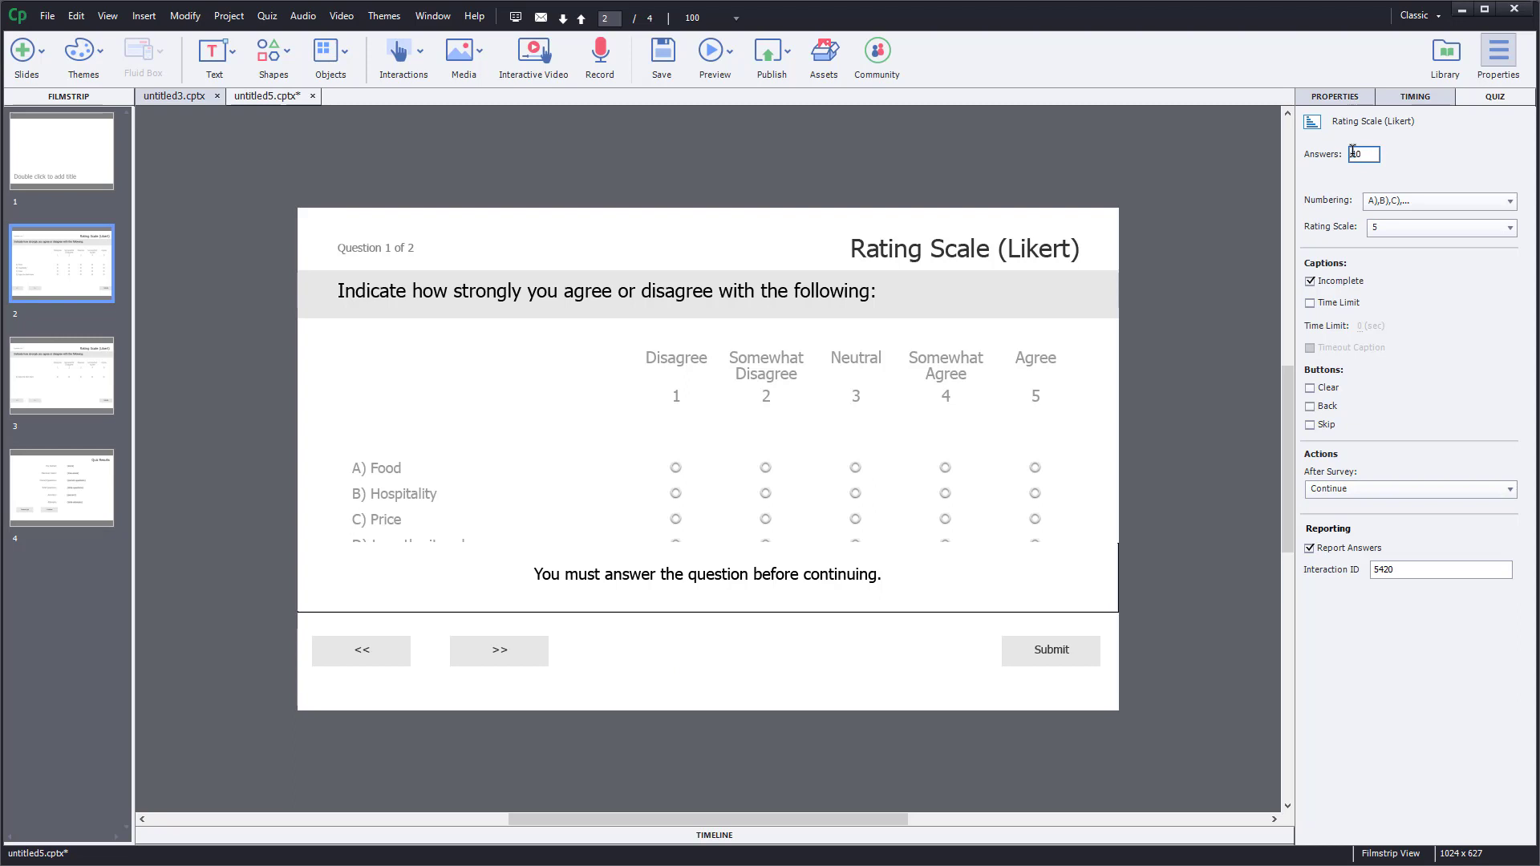
text(10)
key(Return)
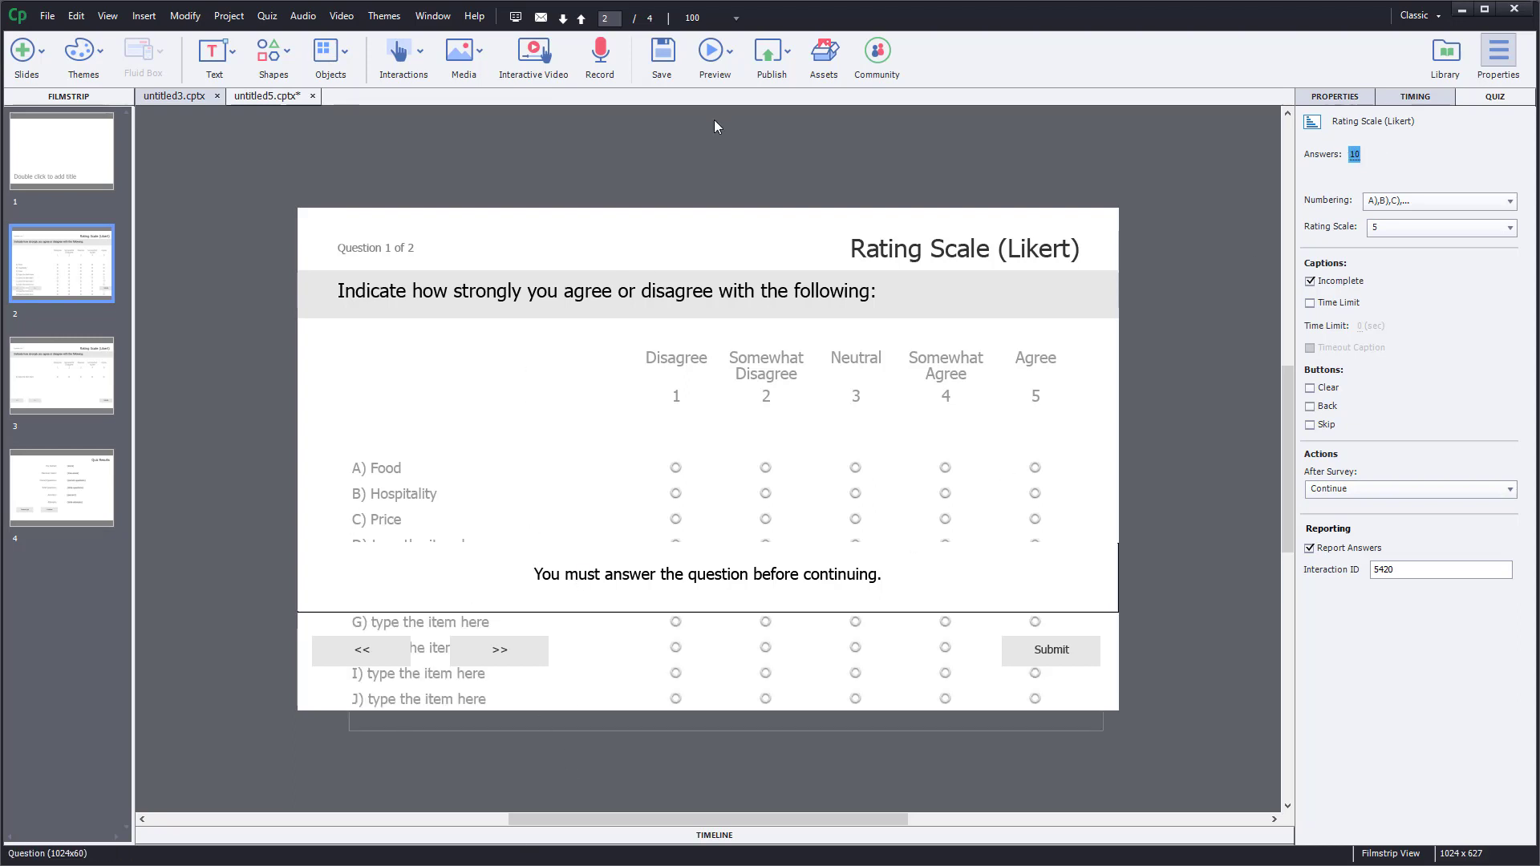
click(1355, 154)
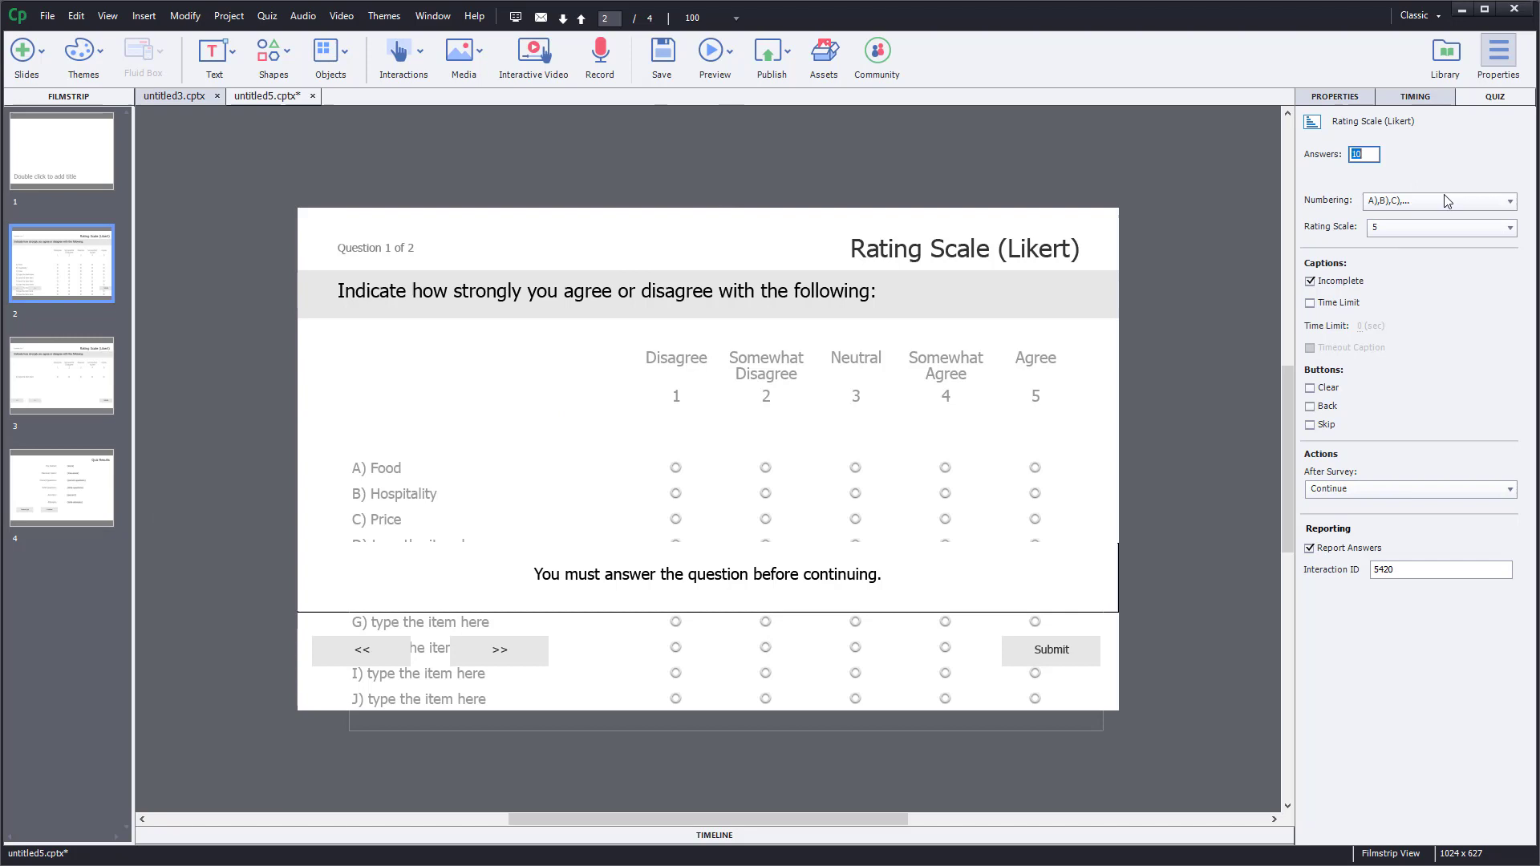
text(3)
key(Return)
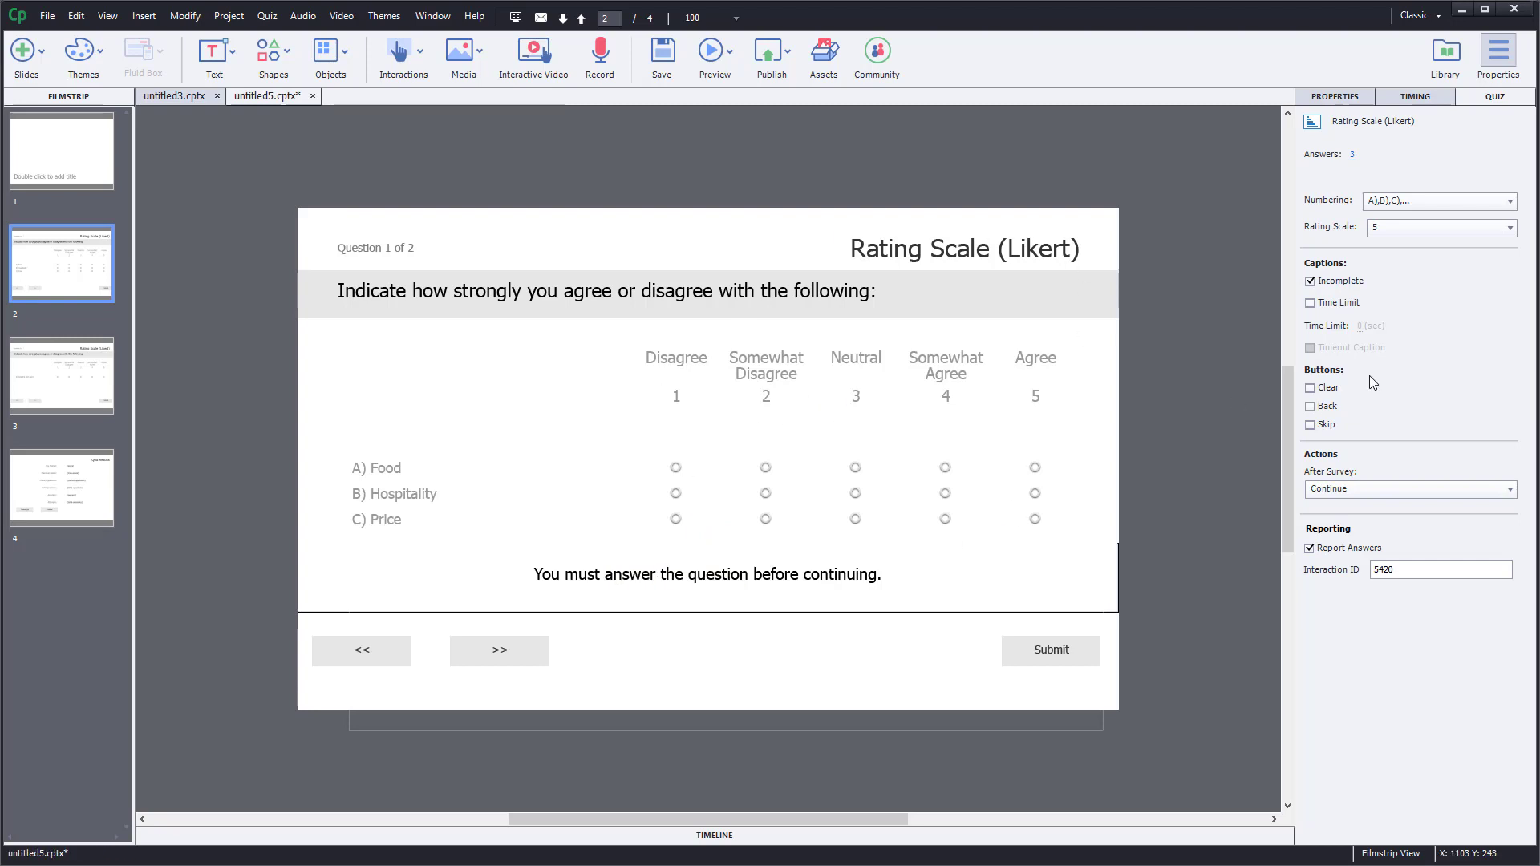
Set the Likert Rating Scale to 3 points
click(1383, 234)
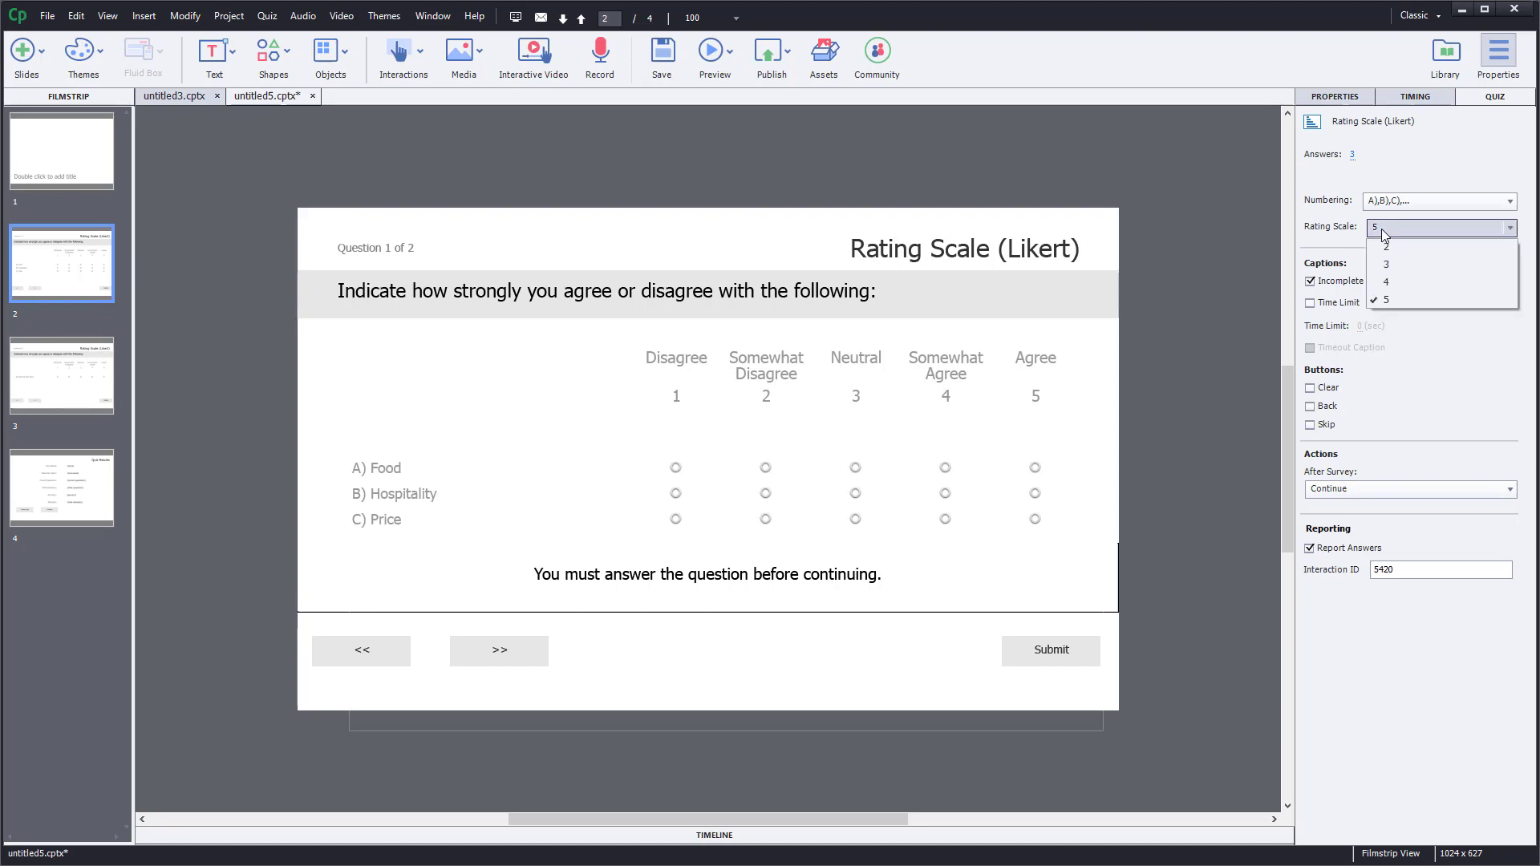
click(1397, 247)
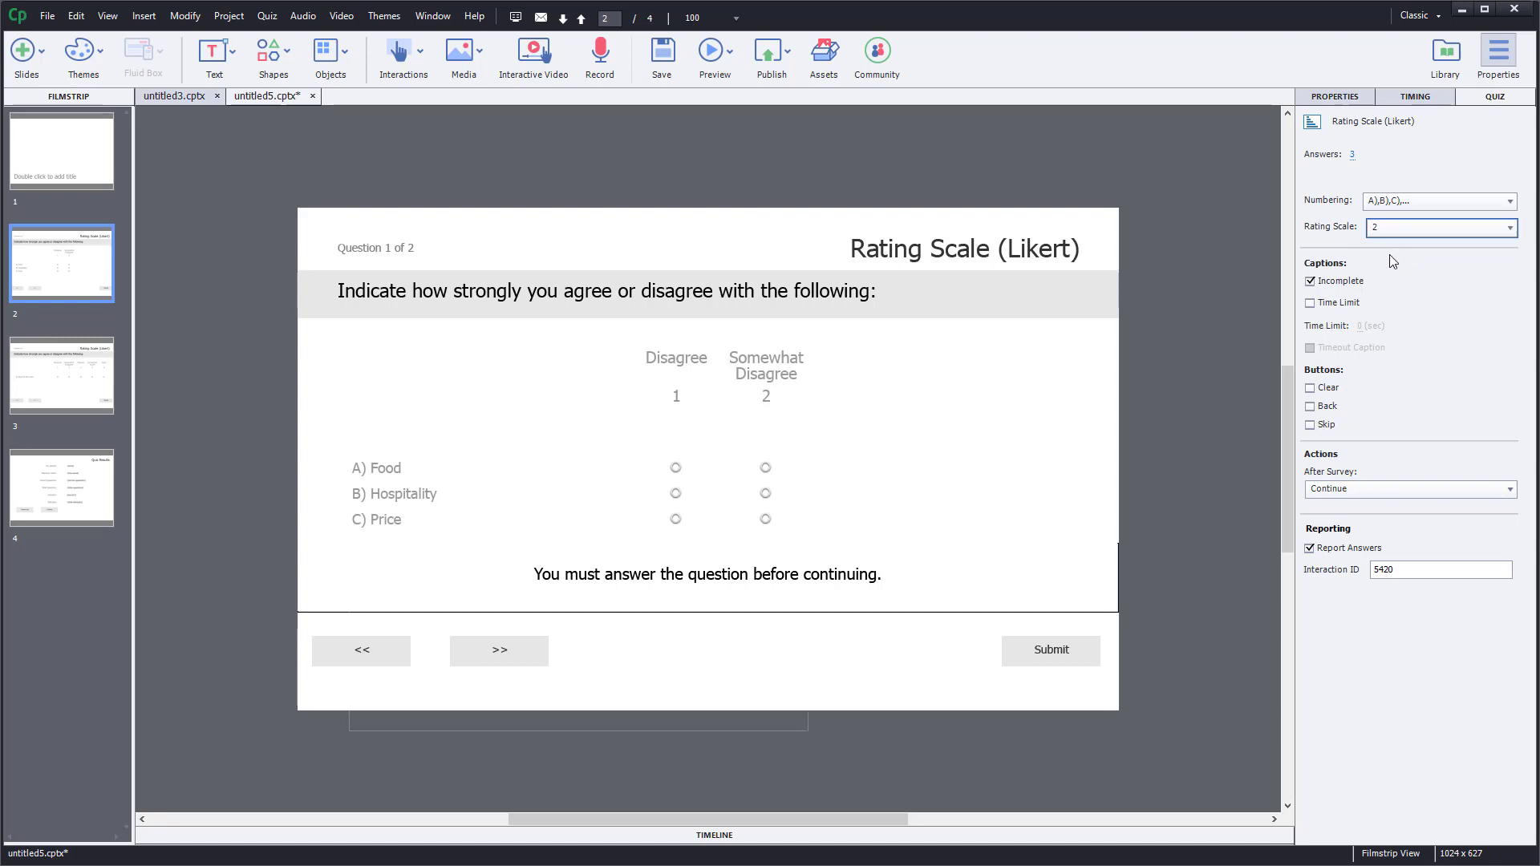
click(1393, 244)
click(1409, 267)
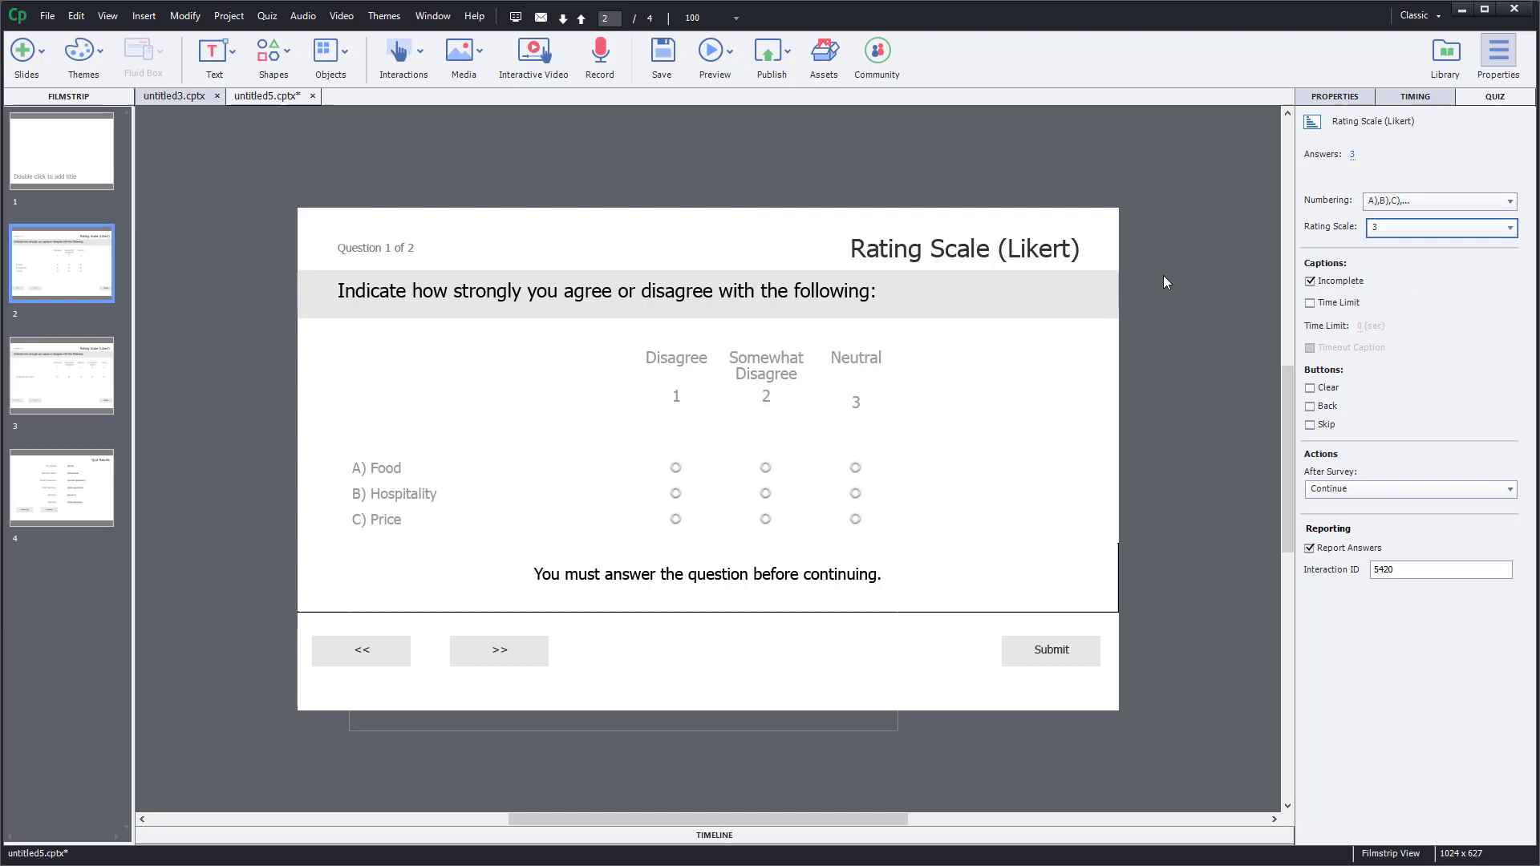
Rename the three rating column headers Bad, Neutral and Excellent
click(703, 379)
double_click(702, 359)
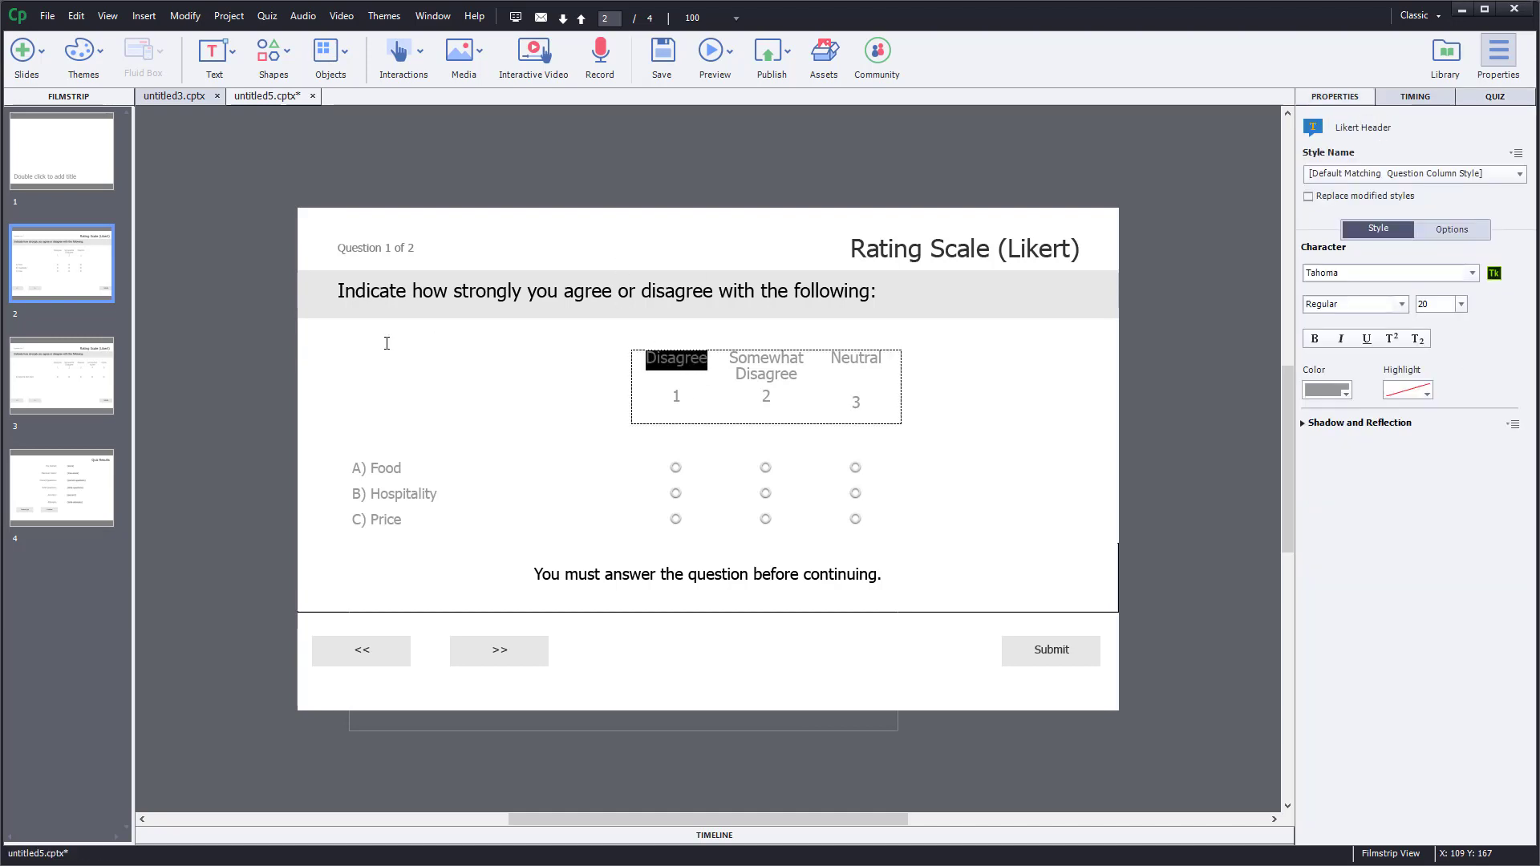
text(Bad)
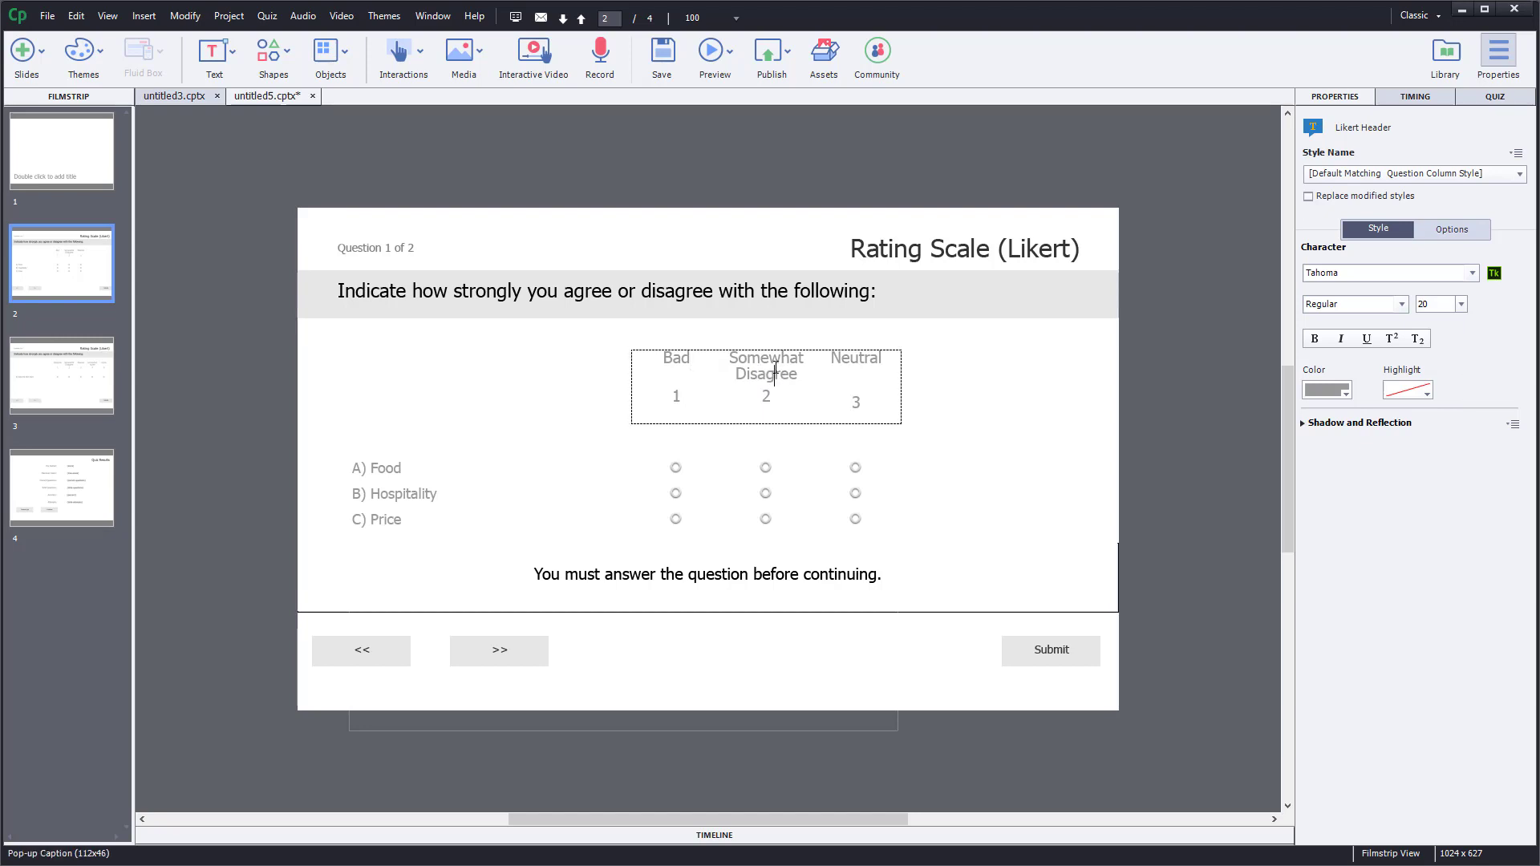
triple_click(774, 368)
text(N)
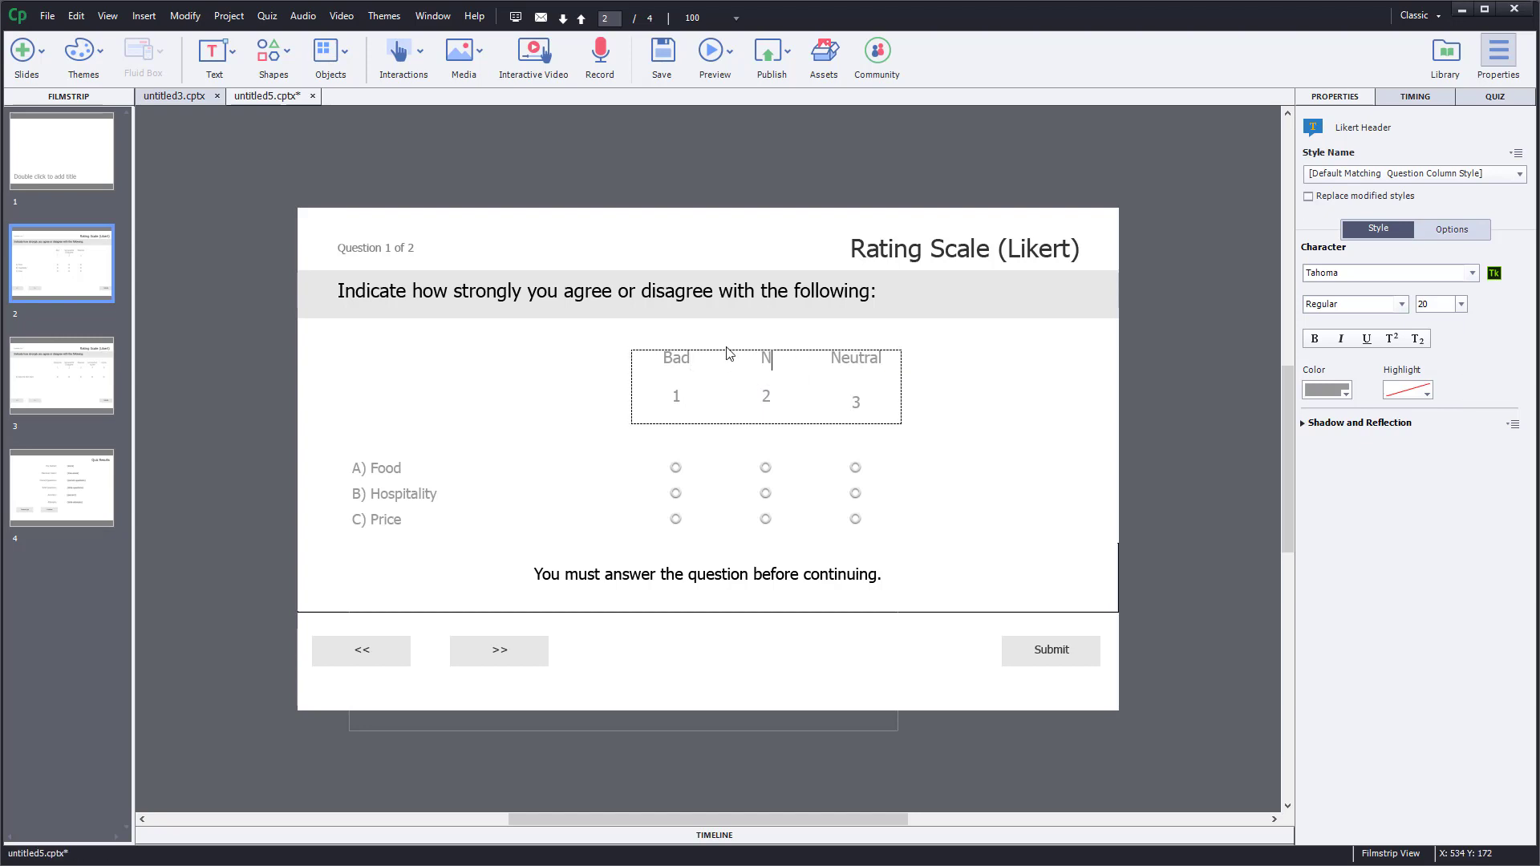
text(eutral)
key(Escape)
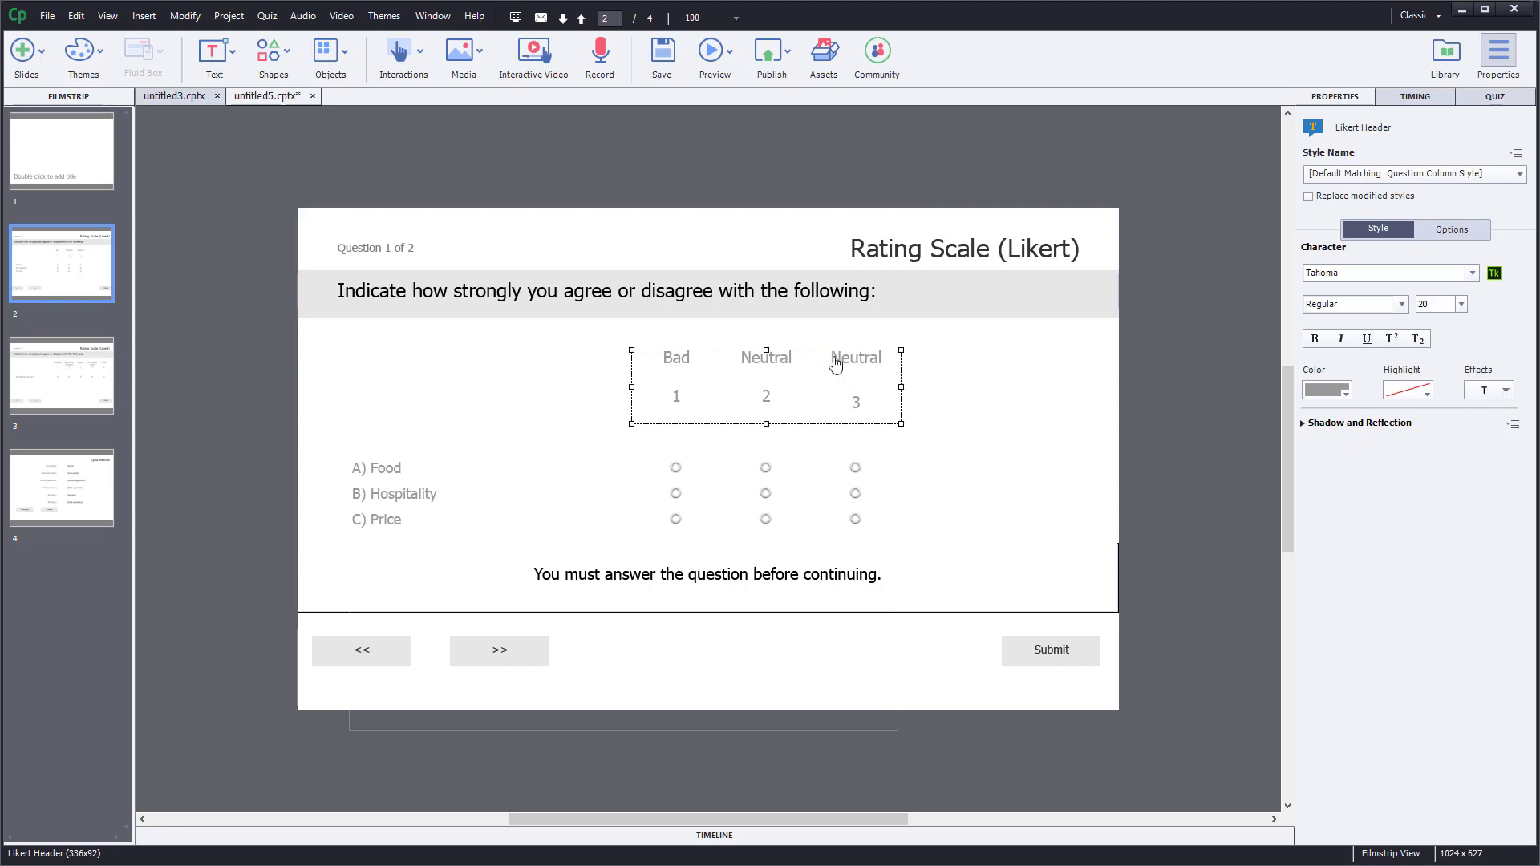
double_click(838, 361)
double_click(842, 360)
text(E)
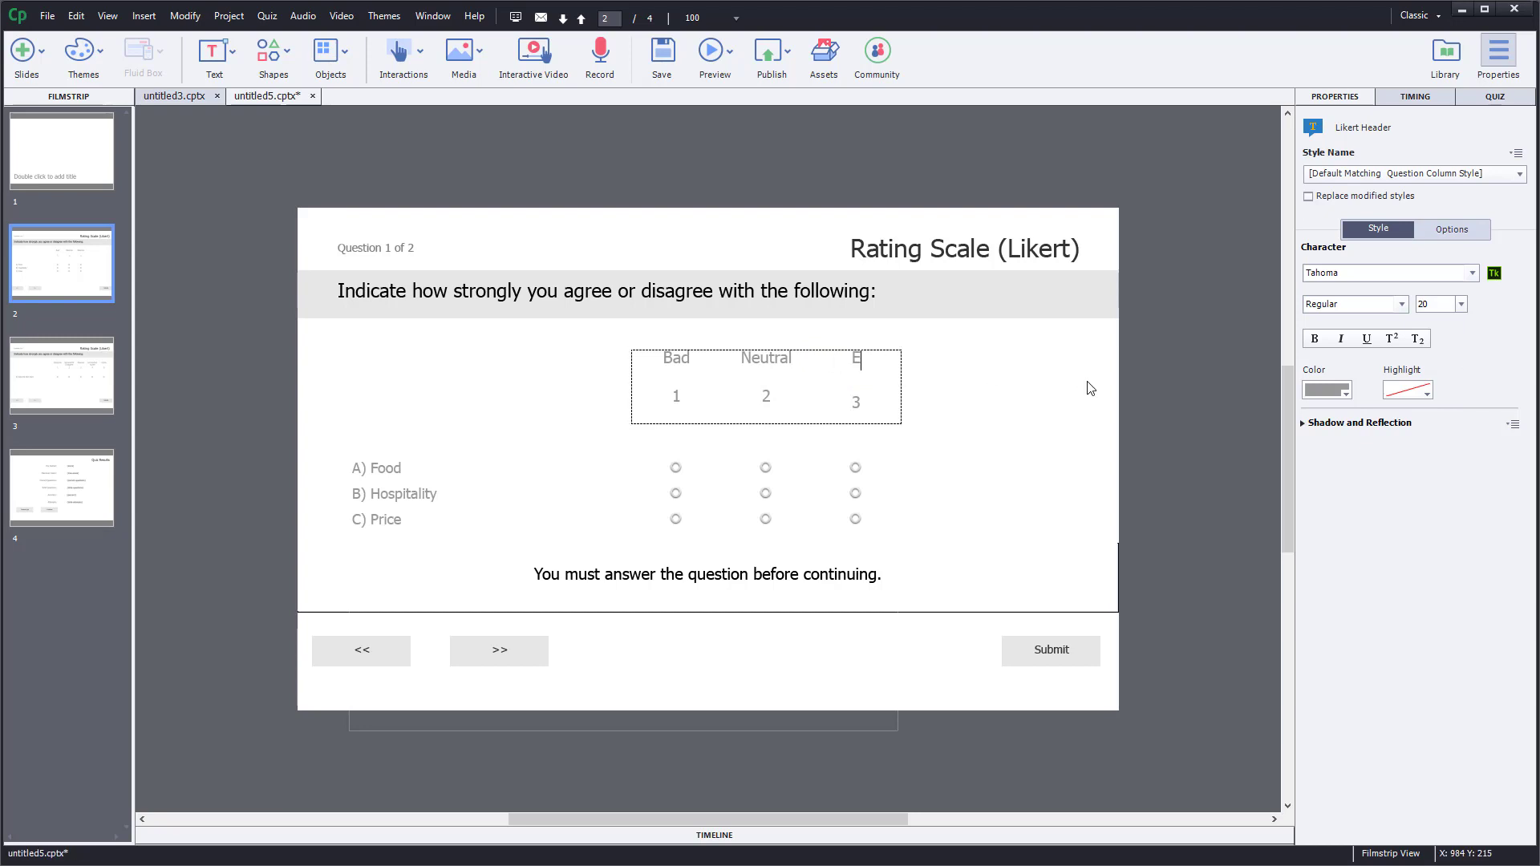
text(xcellent)
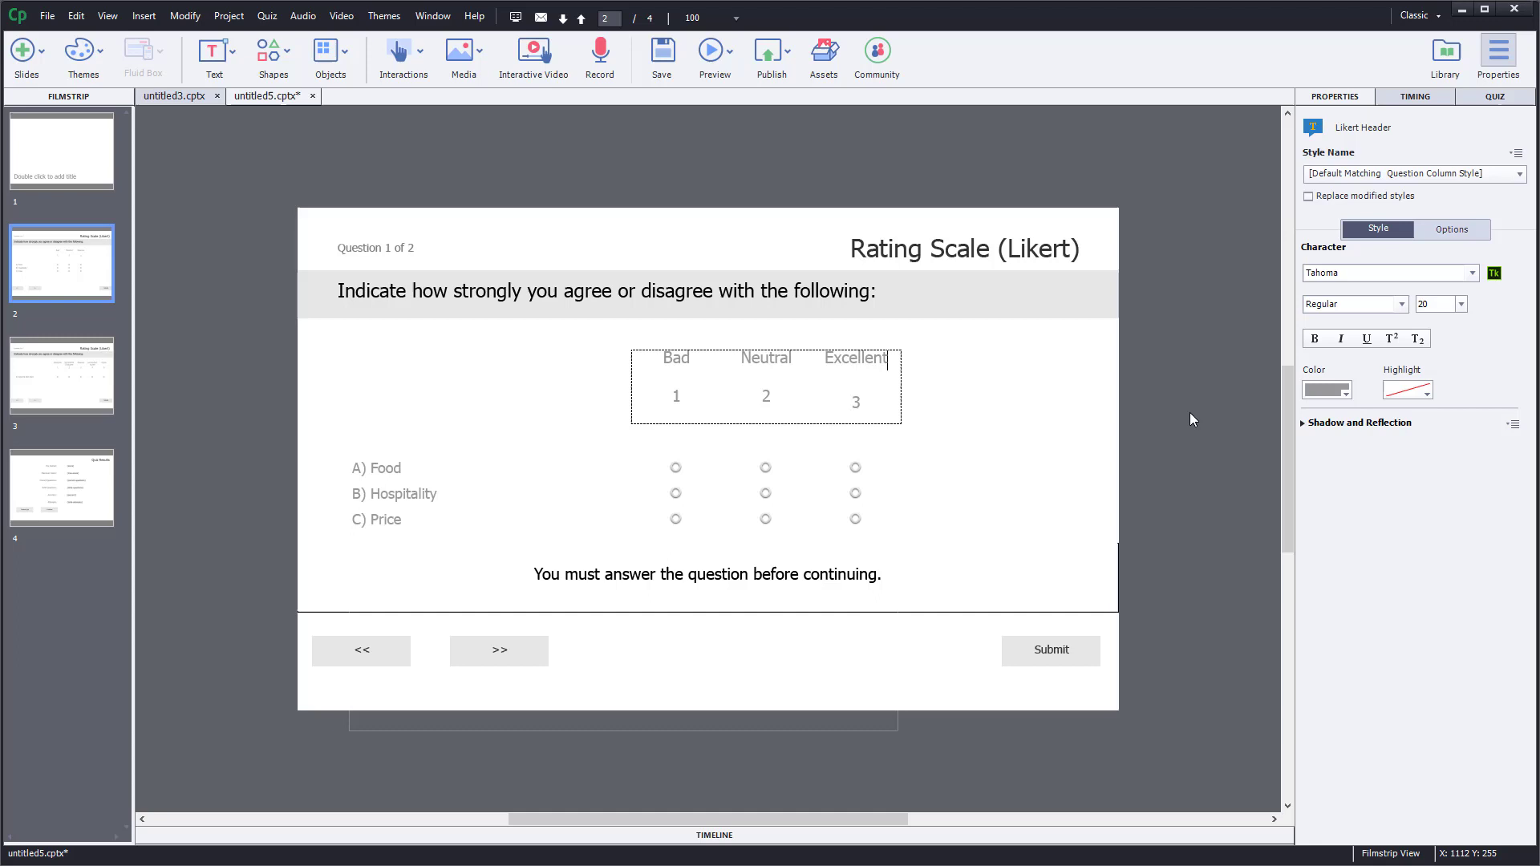
click(1190, 412)
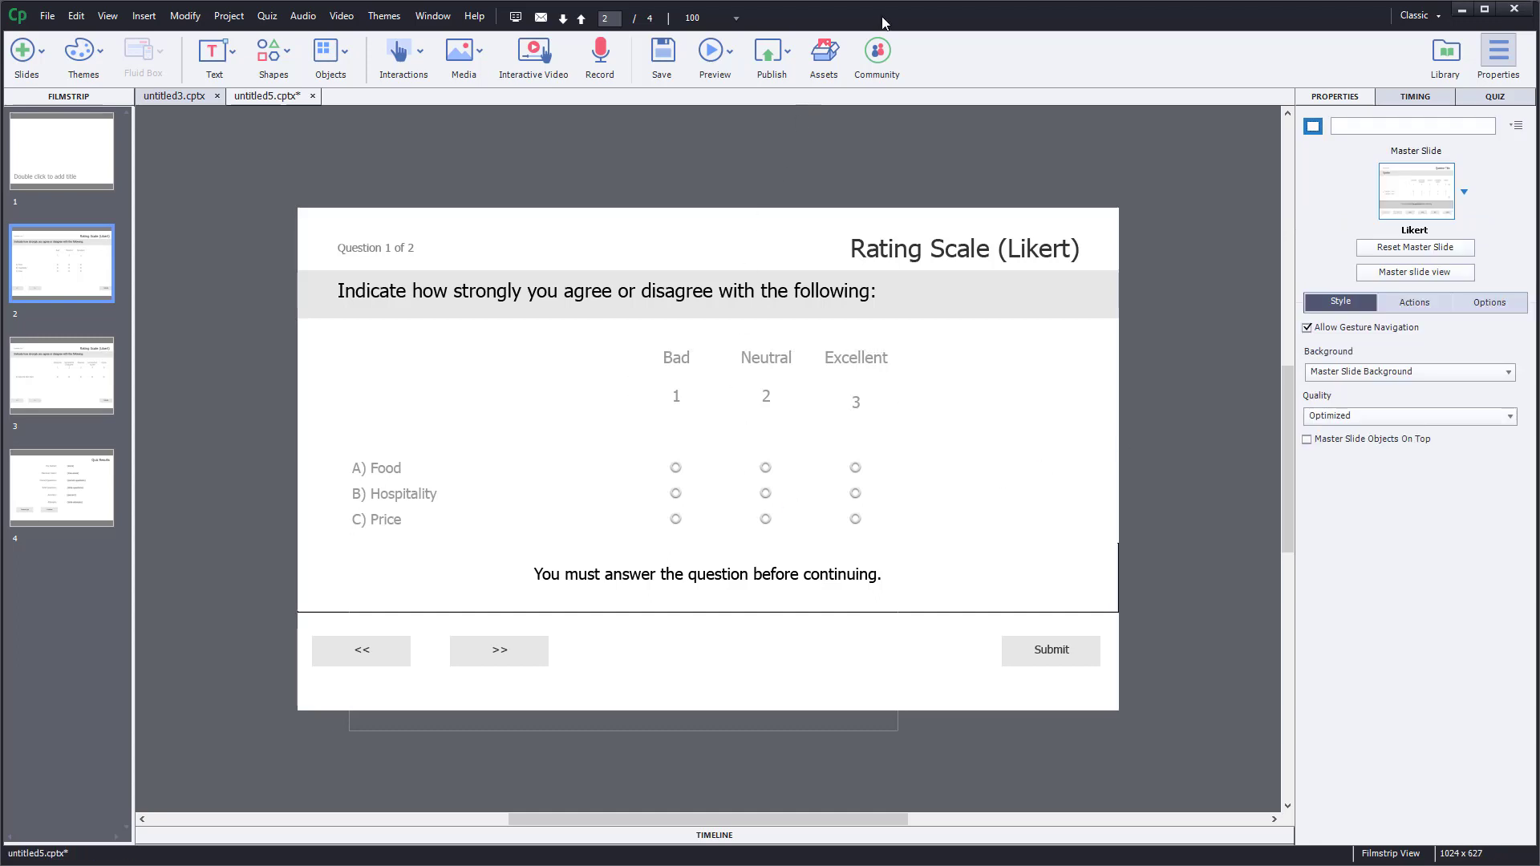
click(738, 50)
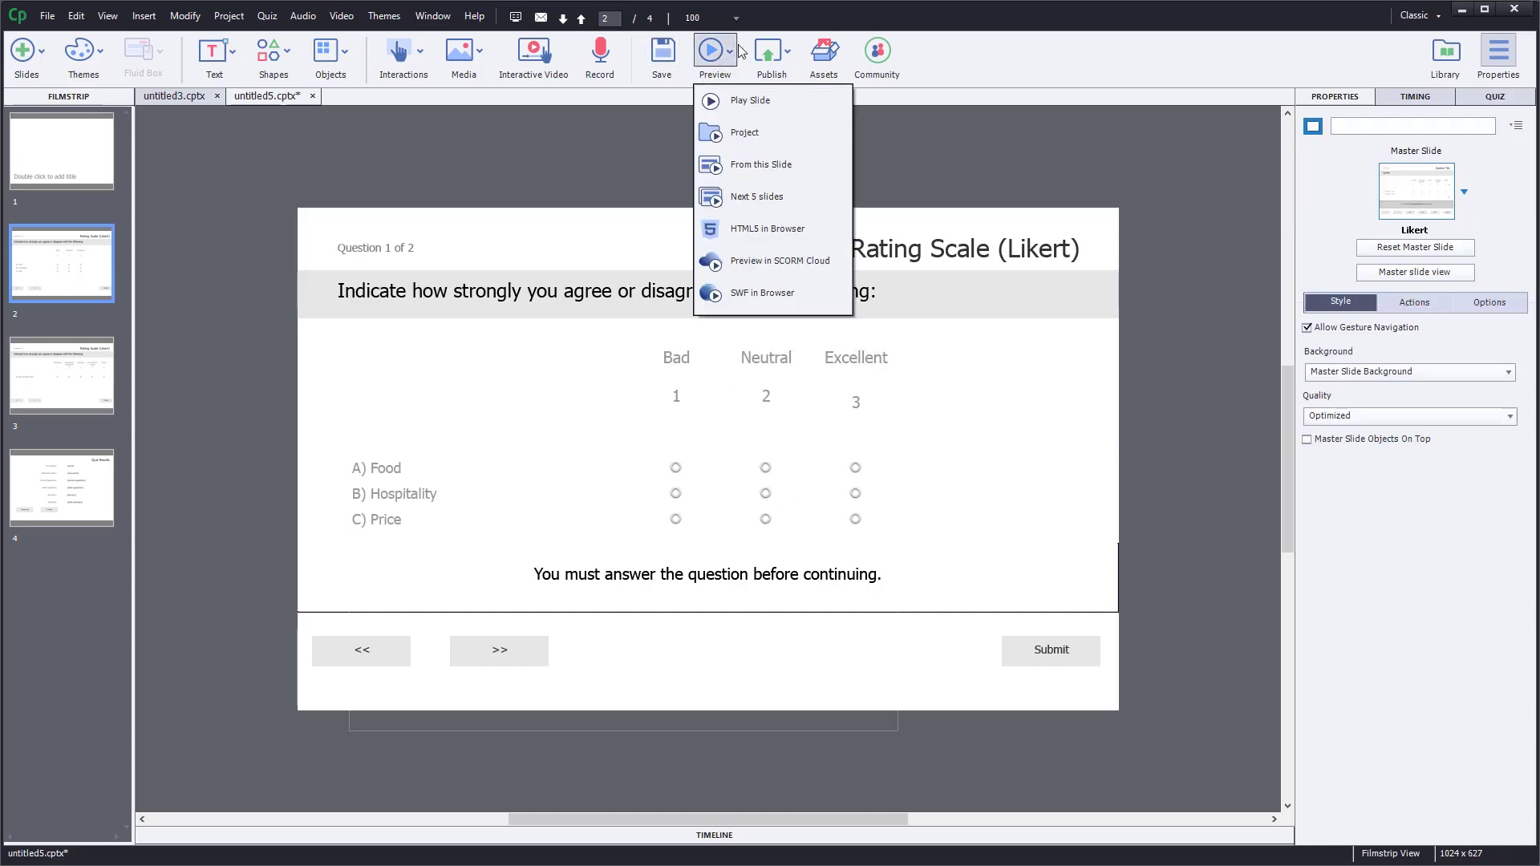
click(746, 132)
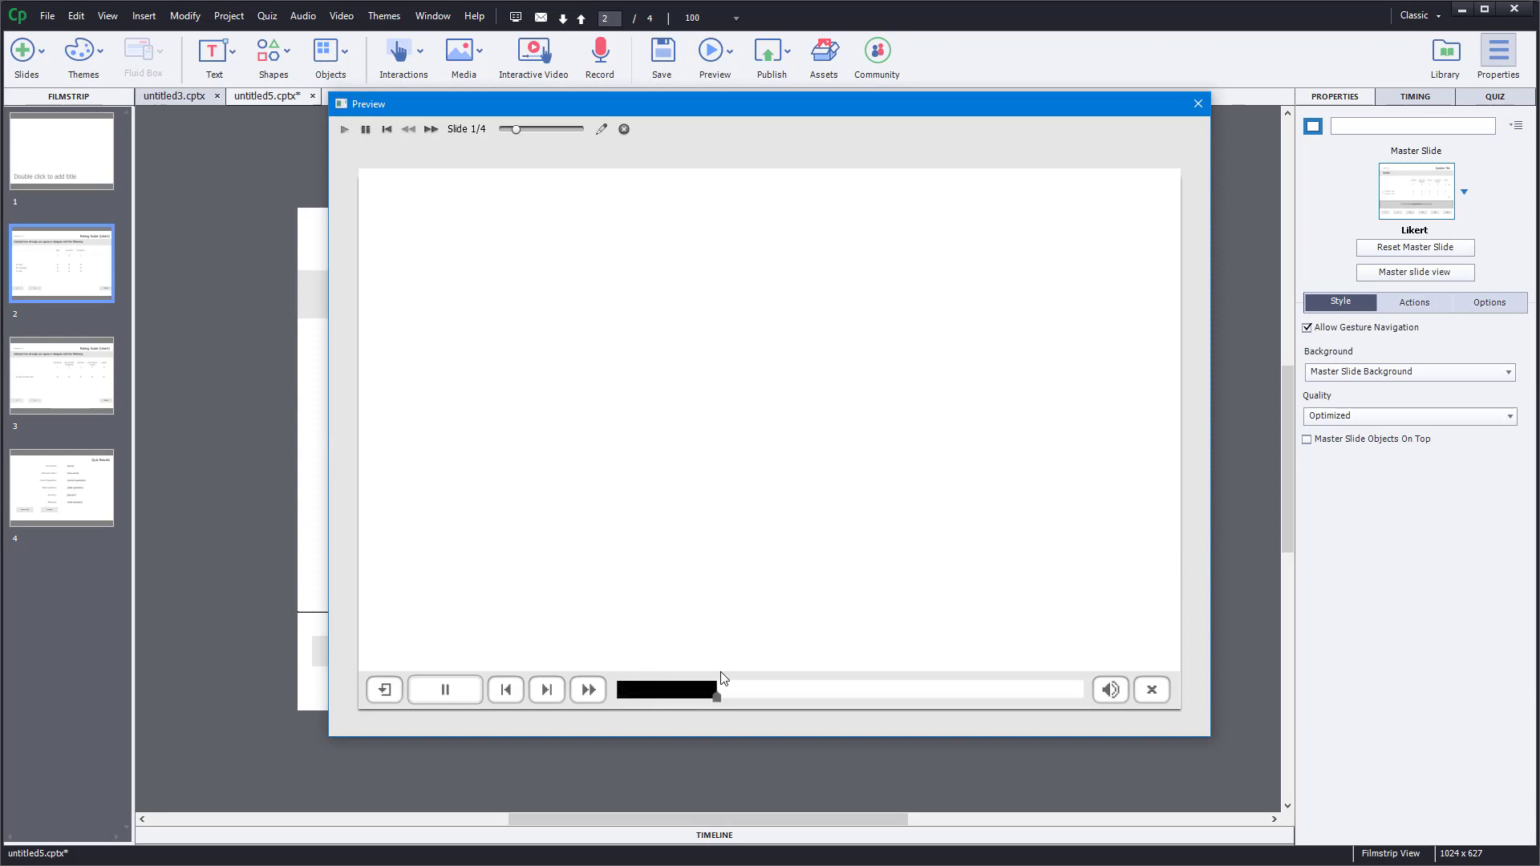
click(739, 431)
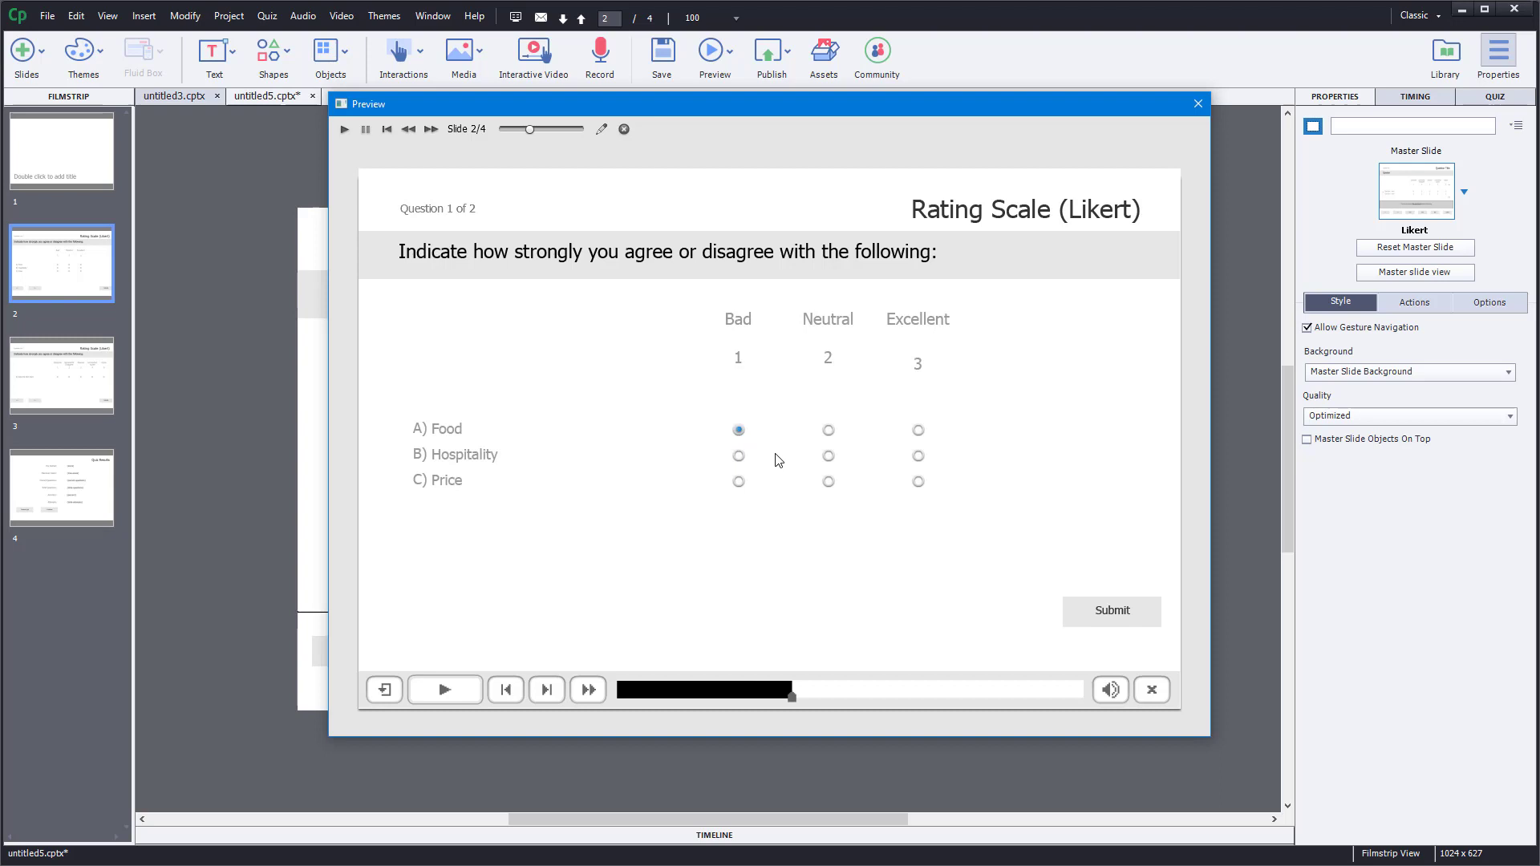
click(830, 457)
click(918, 482)
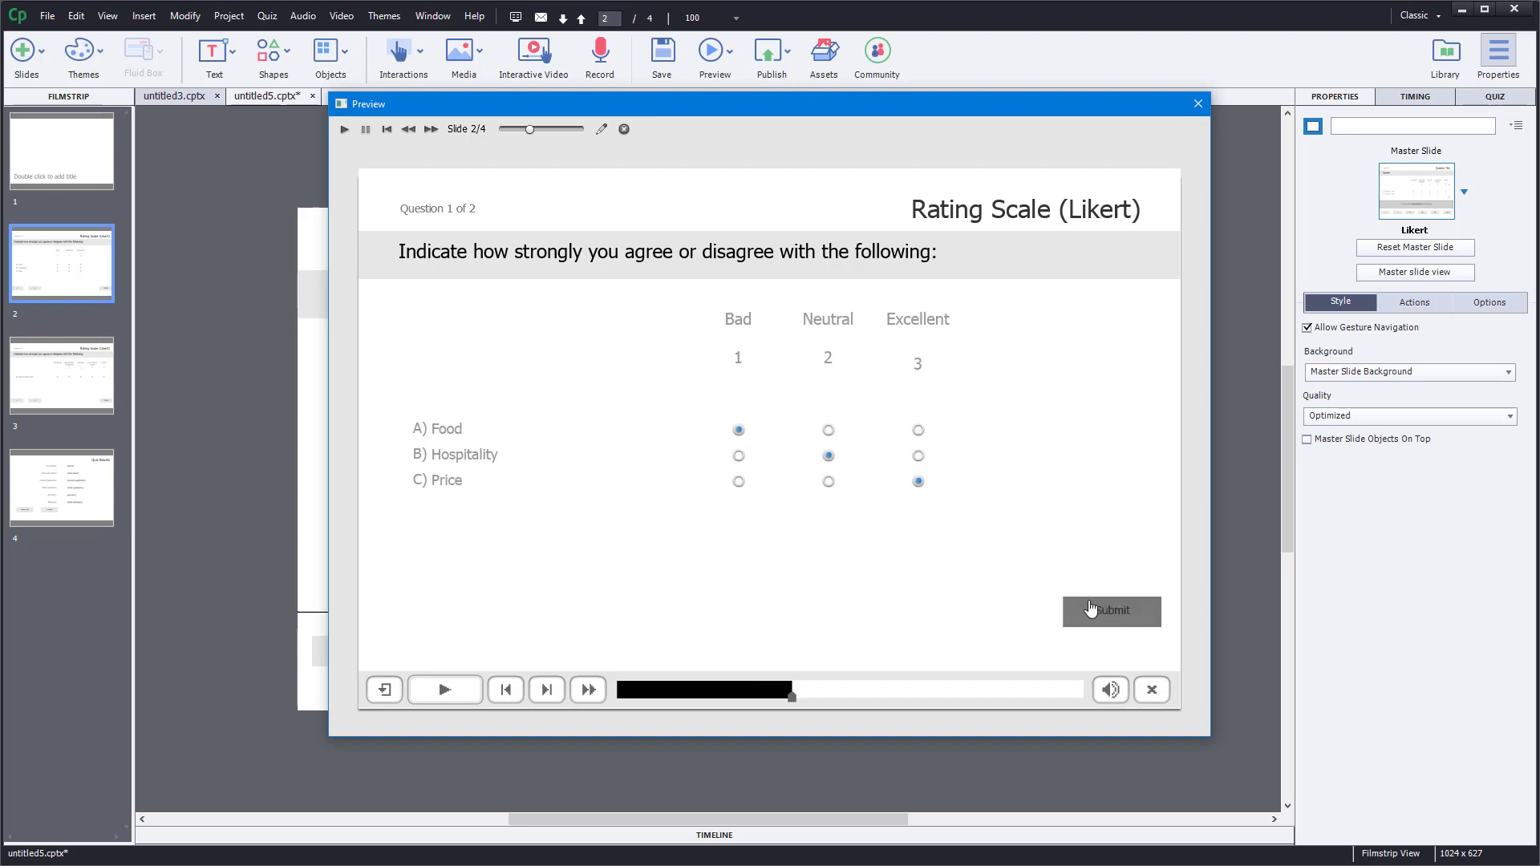
click(1100, 613)
click(1095, 614)
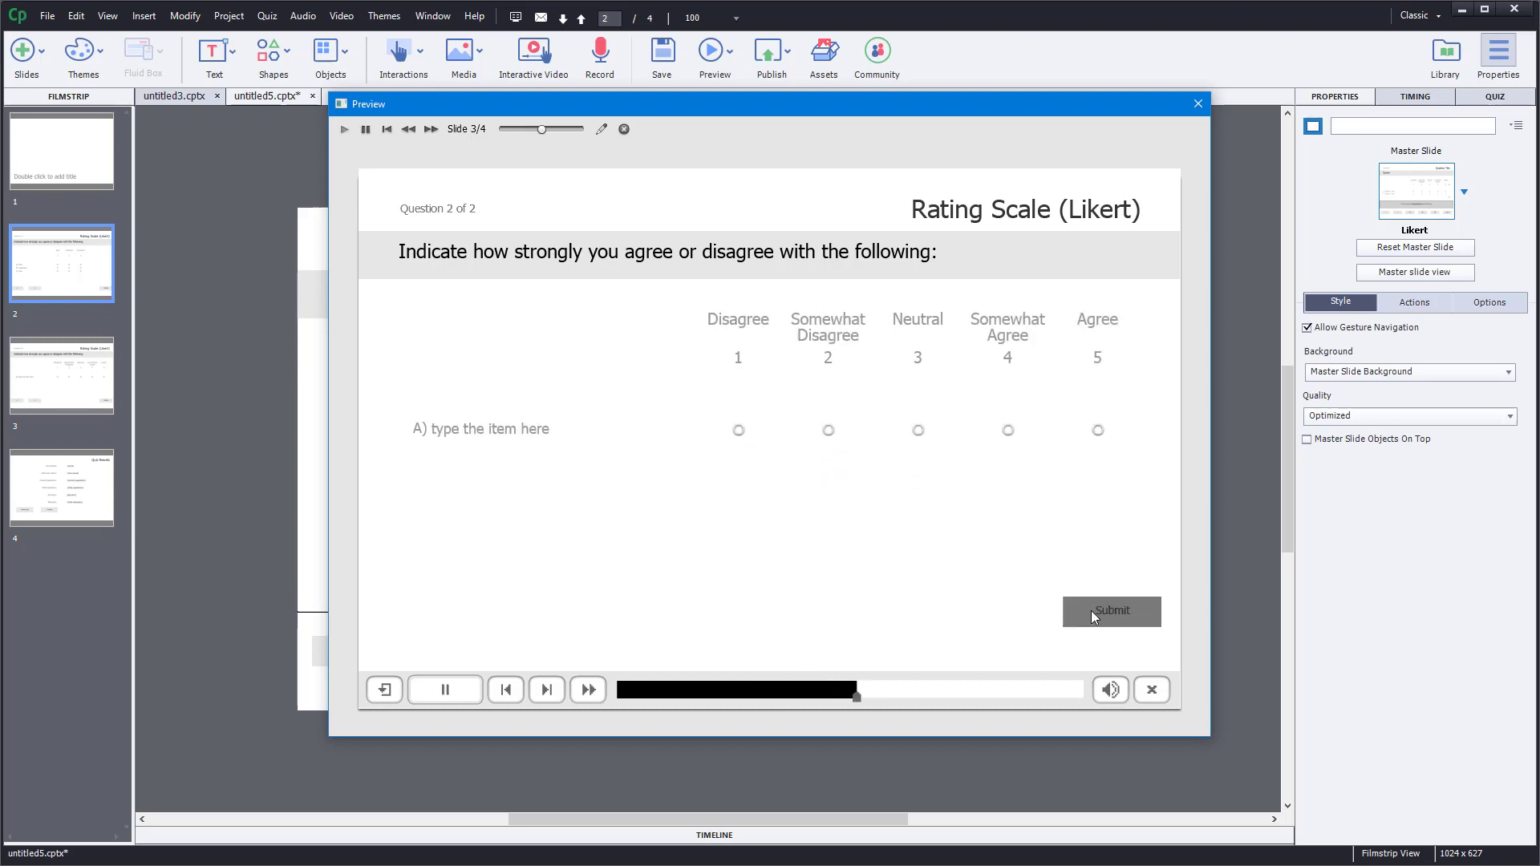
click(829, 430)
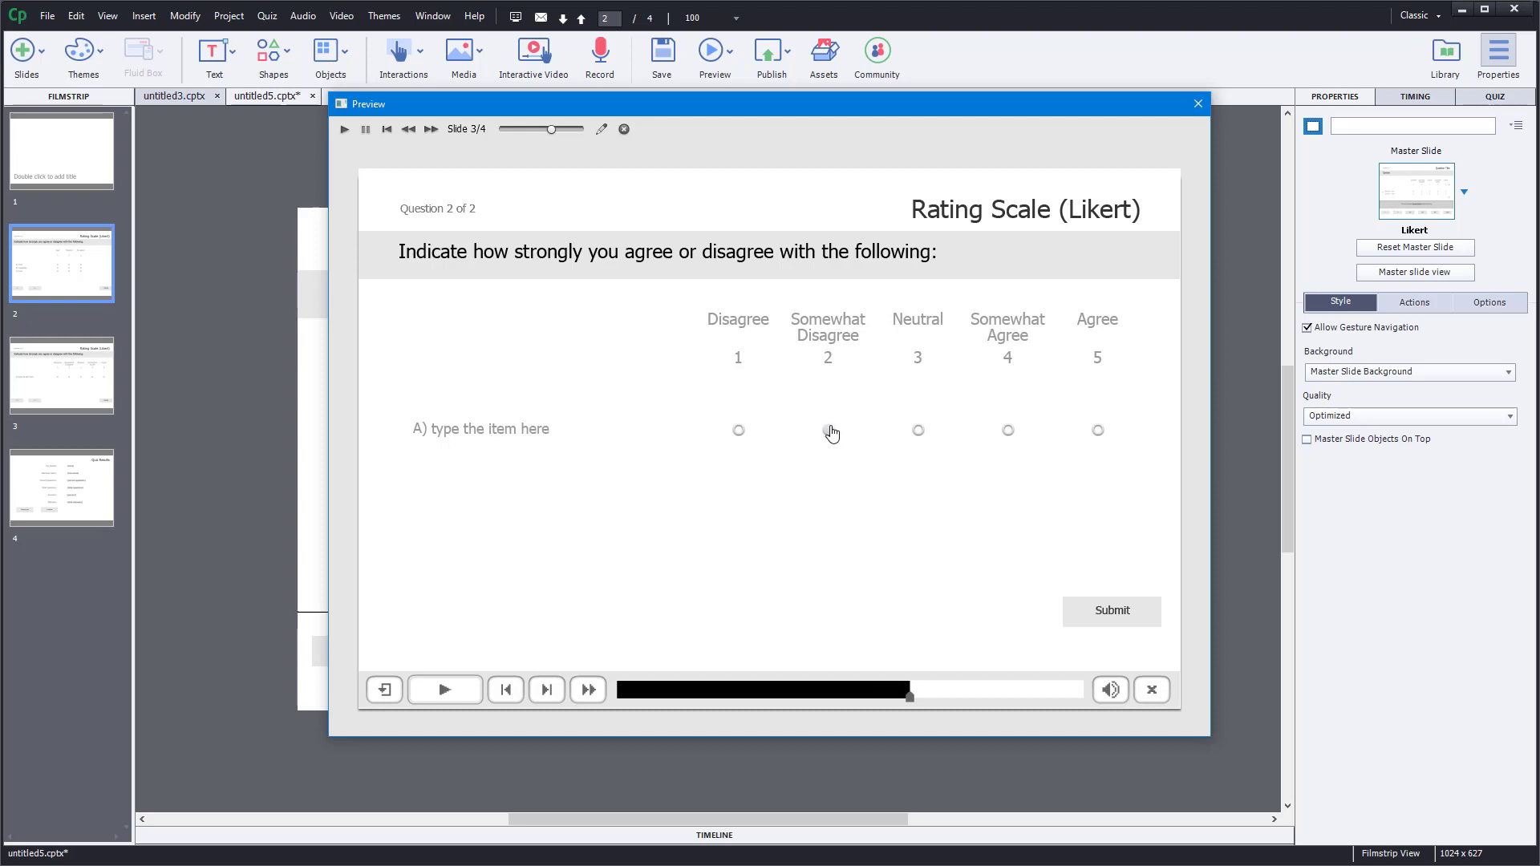
click(1131, 611)
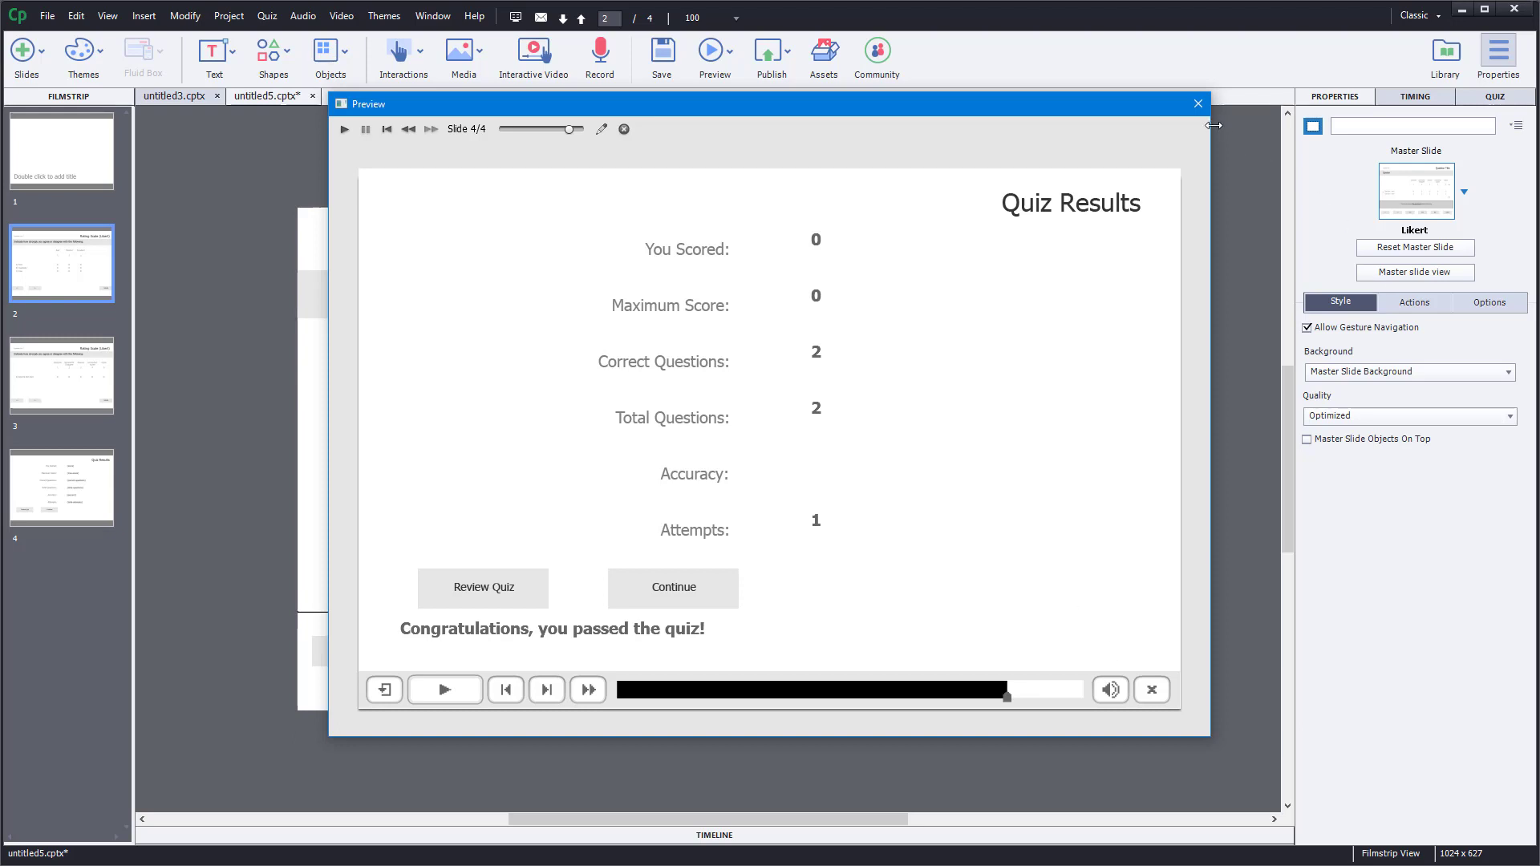
click(1199, 104)
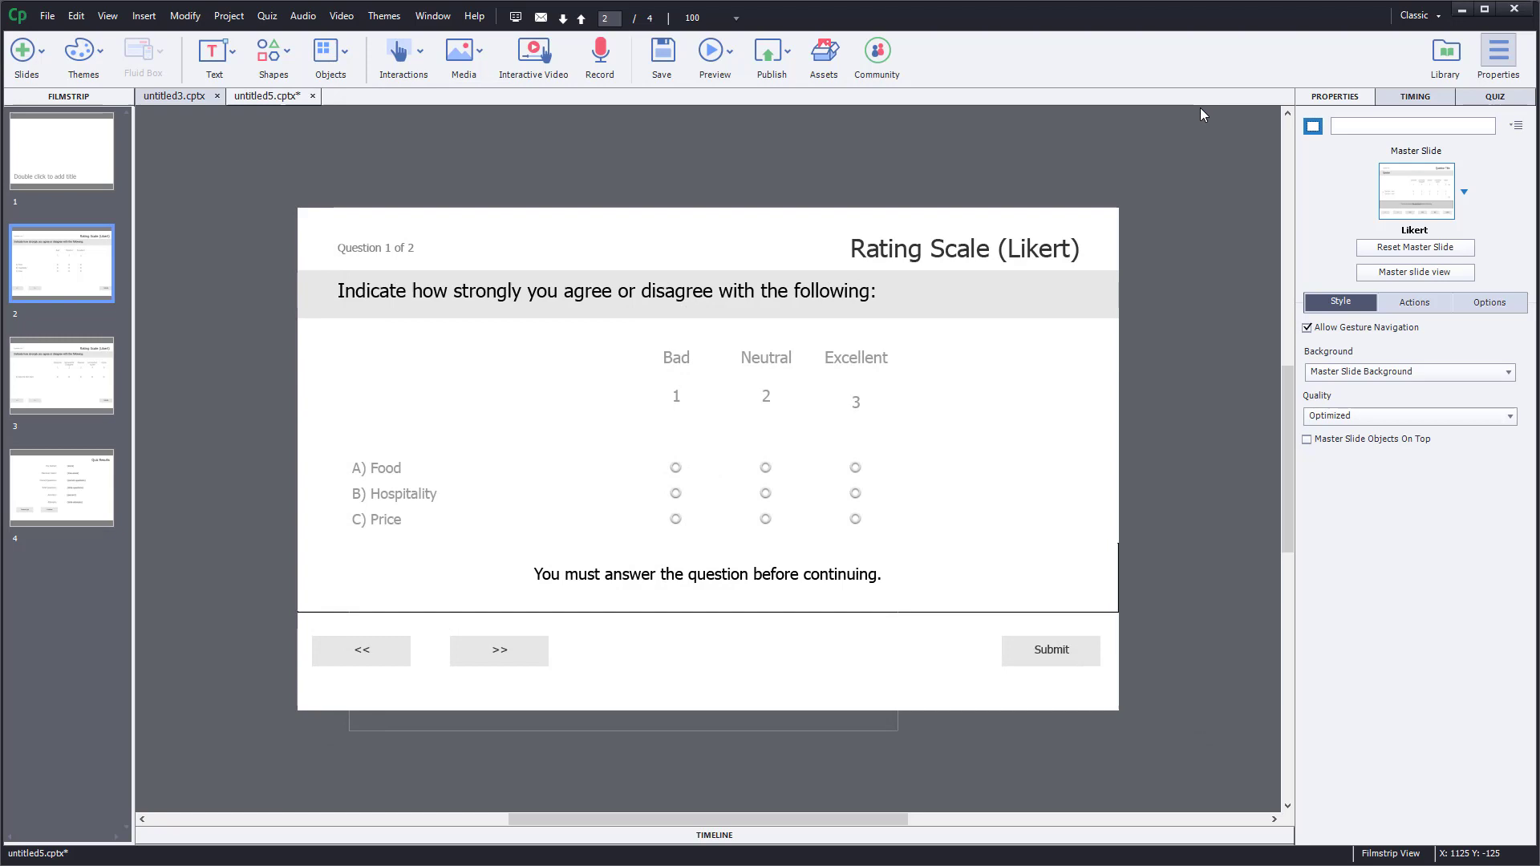